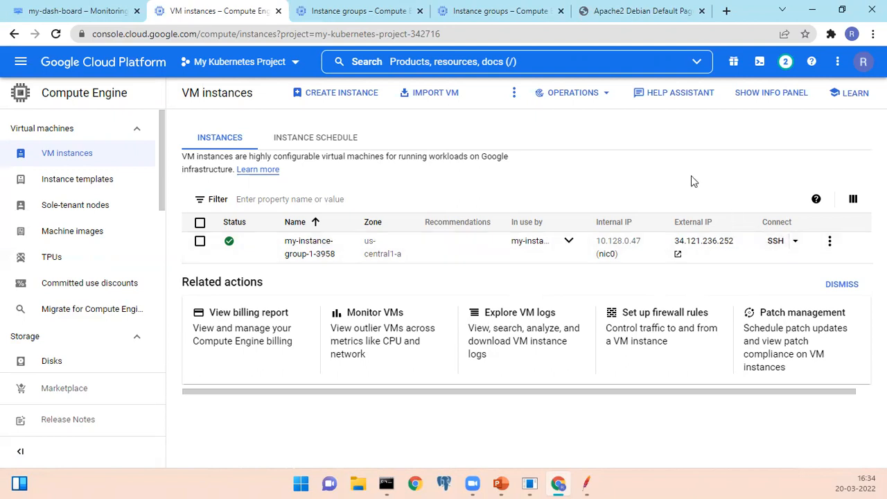
Open an SSH session to my-instance-group-1-3958 and show its system information with uname -a.
left_click(774, 242)
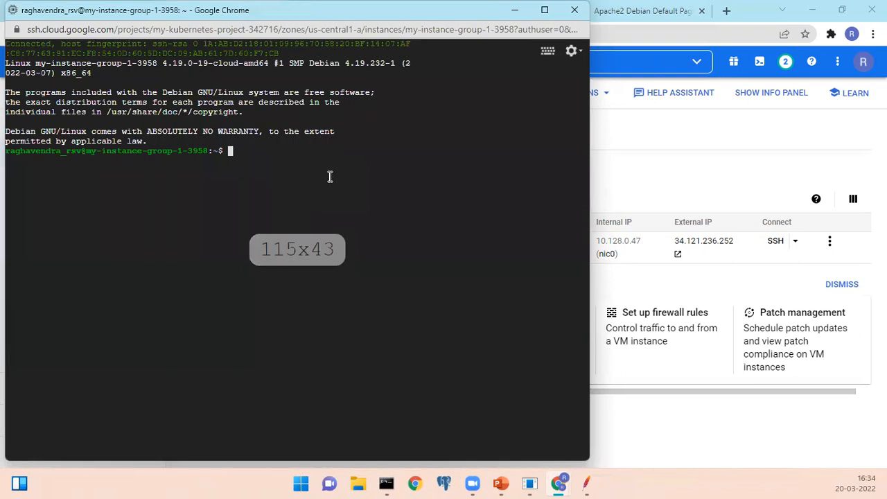
type("uname ")
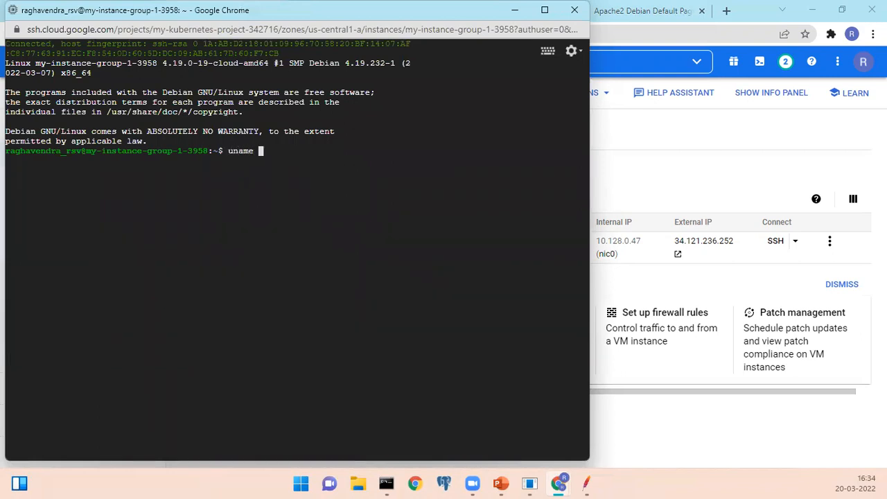
type("-a")
key("Return")
left_click_drag(229, 151, 263, 154)
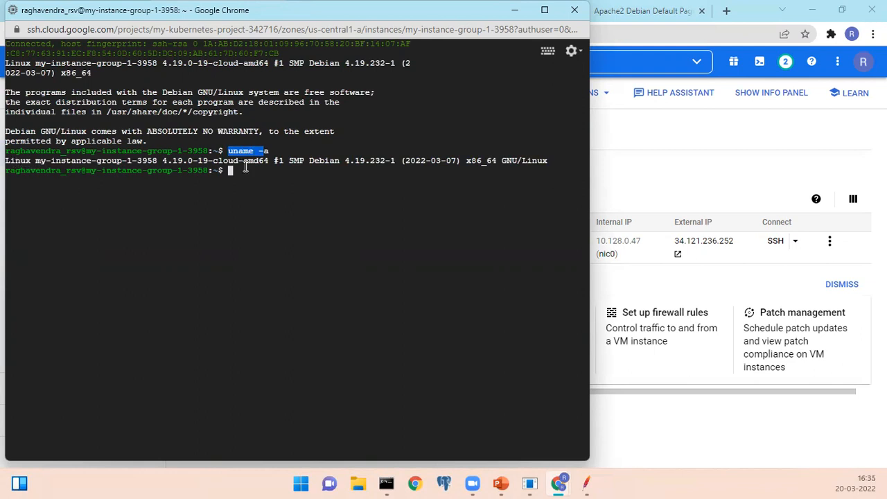
left_click_drag(468, 157, 546, 164)
left_click(546, 160)
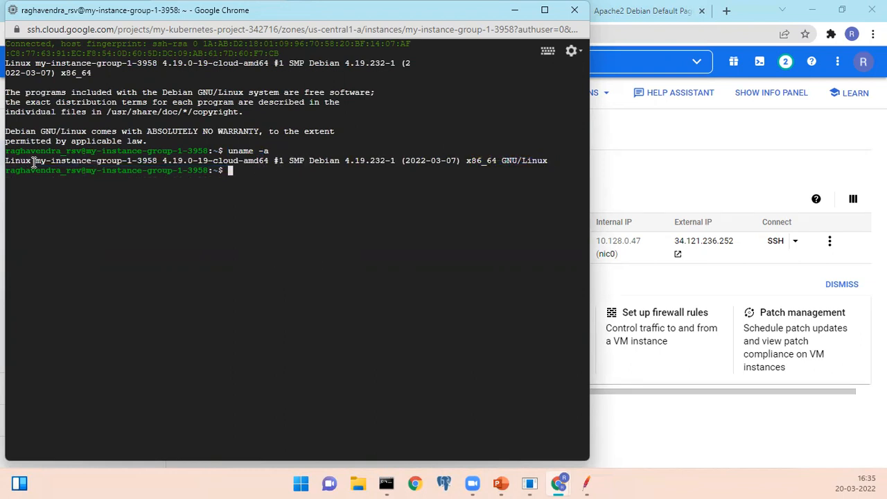
left_click_drag(36, 160, 156, 160)
left_click(233, 188)
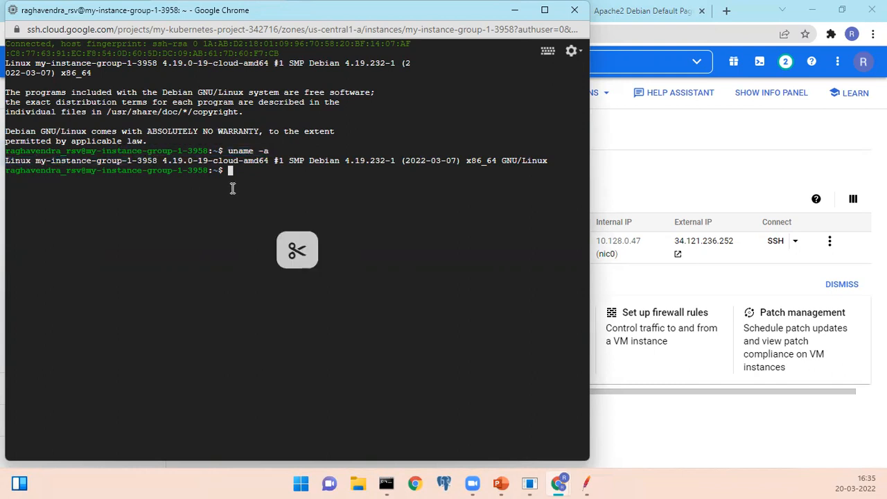
Print the instance's processor details with cat /proc/cpuinfo.
type("cat /")
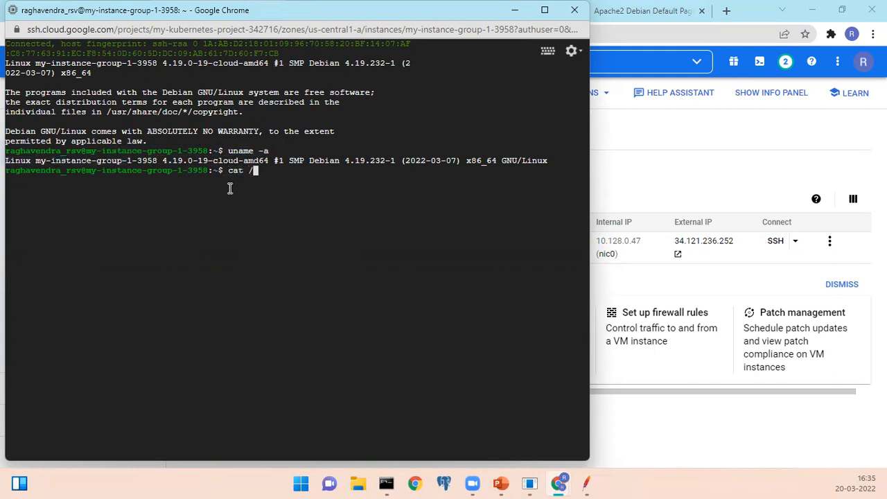
type("proc/info")
key("Return")
key("Up")
key("Left")
key("Left")
key("Left")
key("Left")
type("cpu")
key("Return")
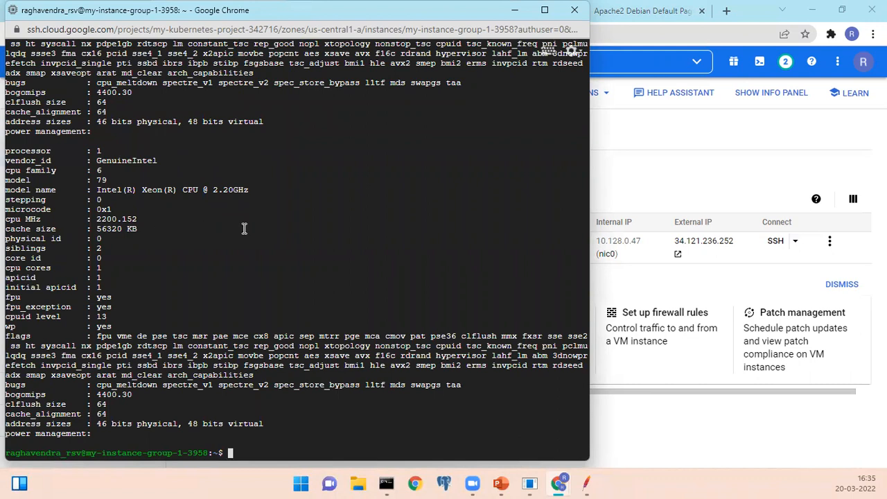
Examine the cpuinfo output for the processors, their cores and the CPU model's clock speed.
scroll(244, 228, "up", 7)
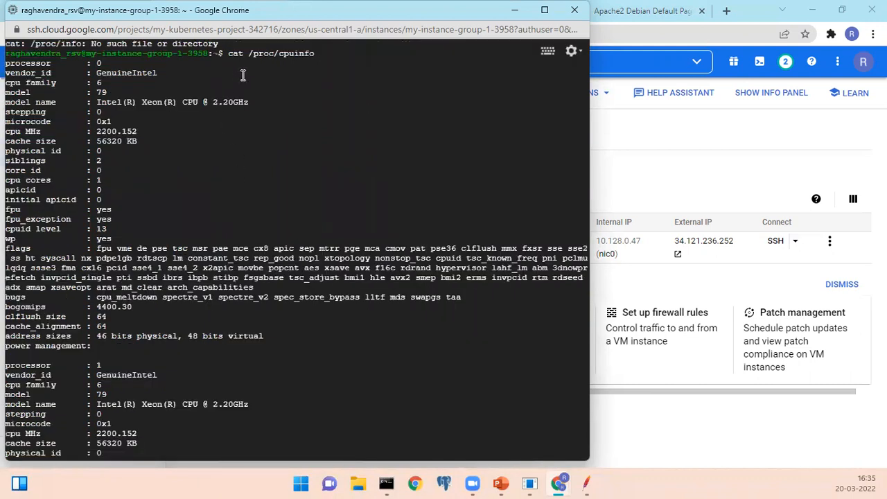
double_click(301, 54)
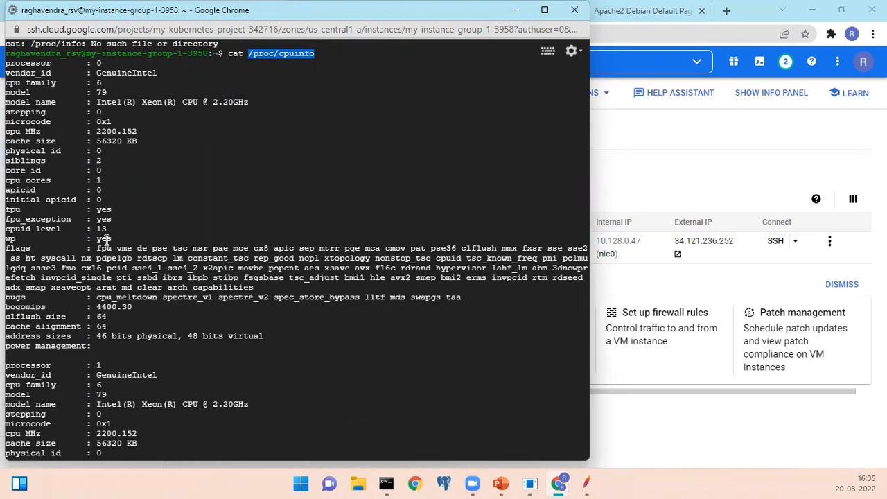
scroll(148, 261, "down", 7)
scroll(149, 261, "up", 7)
left_click(86, 263)
left_click_drag(88, 262, 188, 459)
left_click(167, 308)
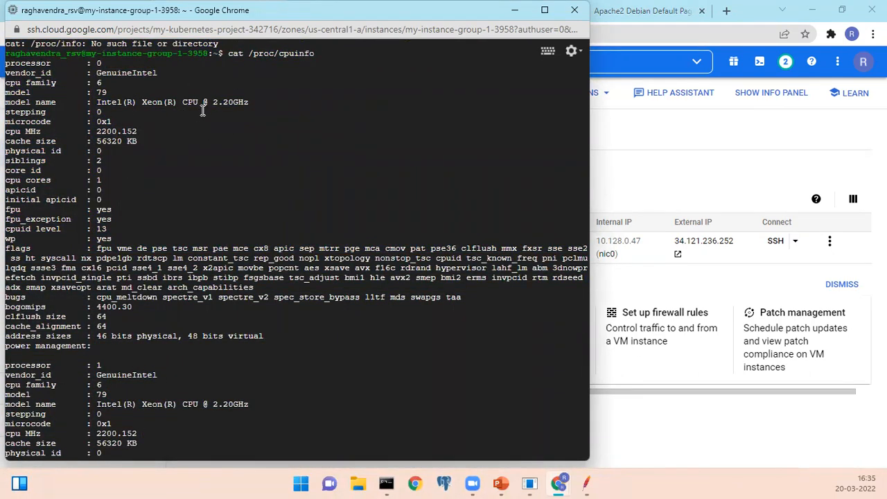
left_click_drag(213, 101, 252, 105)
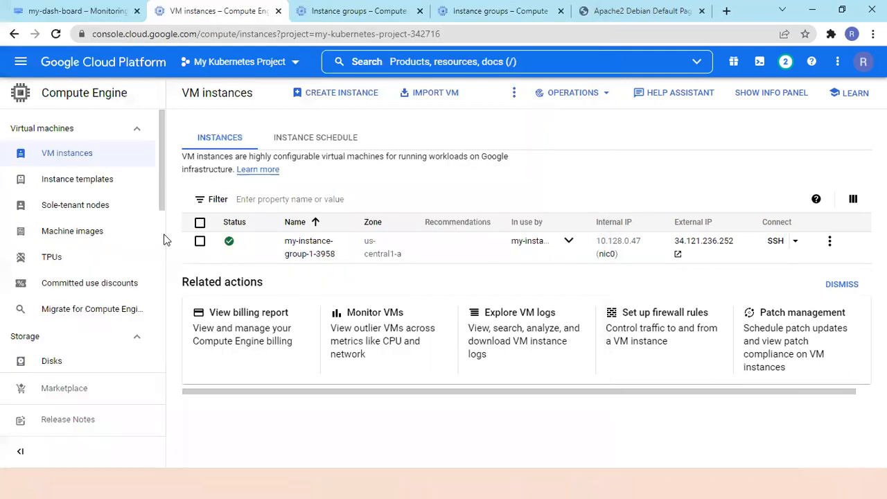
left_click(373, 178)
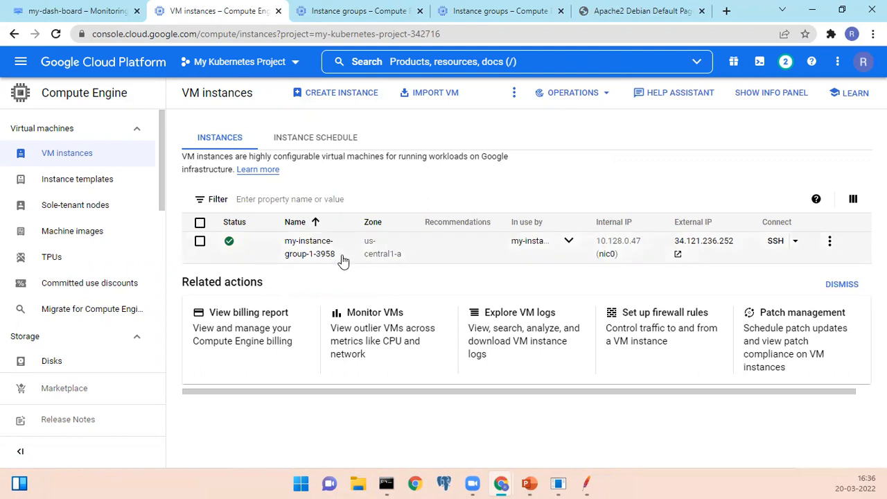
Examine the members of my-instance-group-1 and their health check status, comparing them with the VM instances list.
left_click(336, 15)
scroll(347, 351, "down", 1)
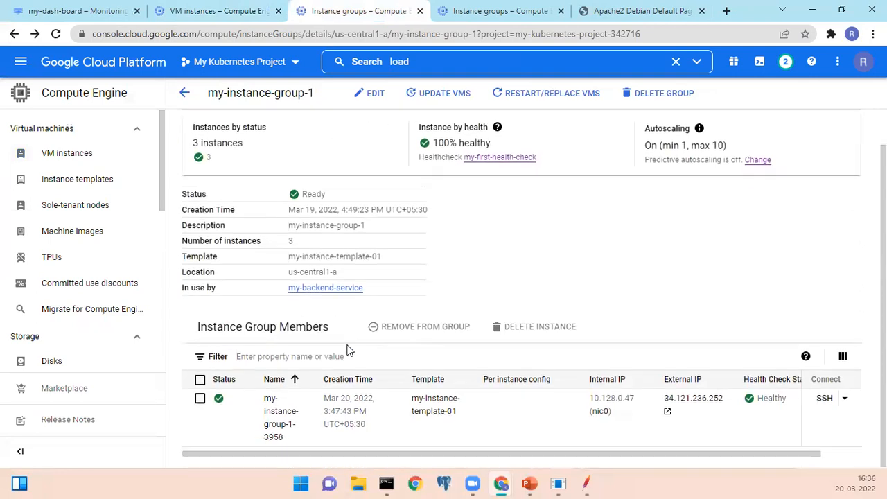
left_click_drag(225, 322, 292, 332)
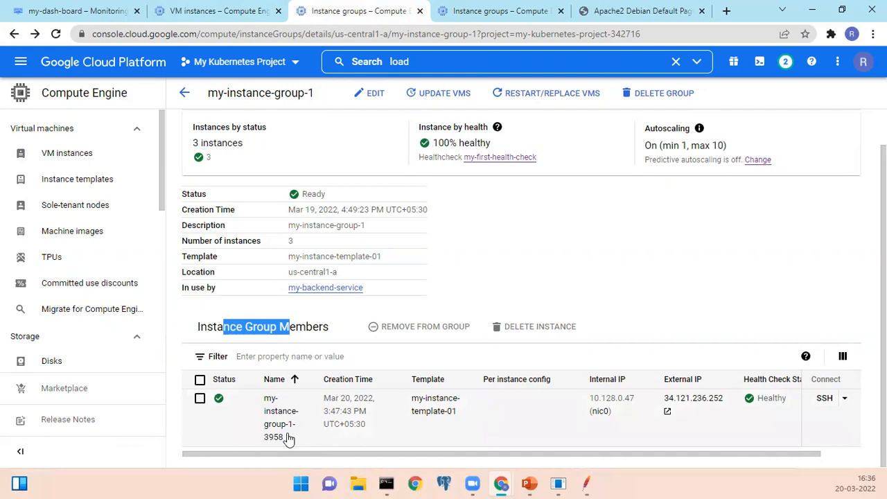
left_click(181, 12)
left_click(374, 12)
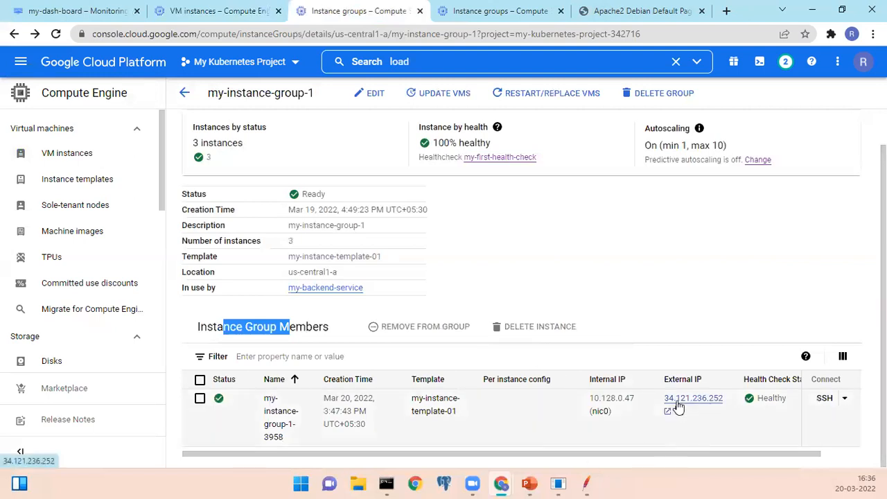
left_click_drag(753, 449, 778, 443)
mouse_move(791, 393)
left_mouse_down()
mouse_move(776, 417)
mouse_move(792, 387)
mouse_move(768, 403)
mouse_move(767, 453)
mouse_move(776, 413)
left_mouse_up()
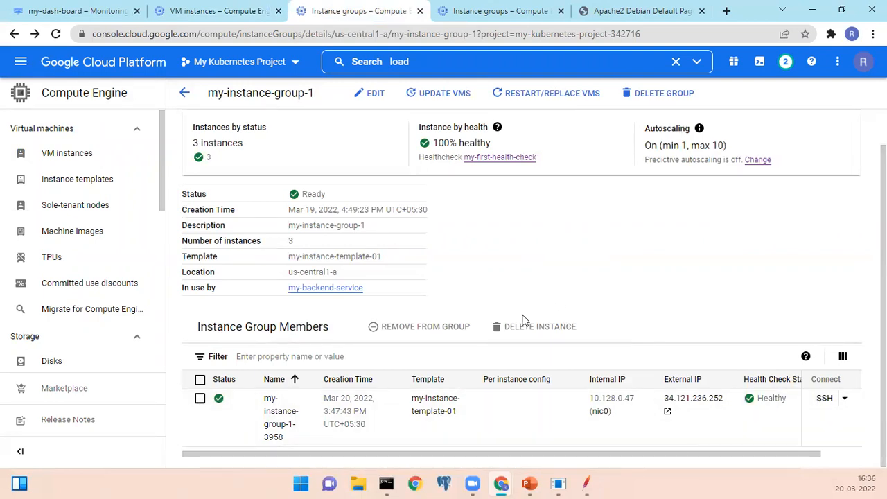
left_click(557, 273)
Examine the minimum and maximum autoscaling limits in the overview of my-instance-group-1.
scroll(516, 325, "up", 1)
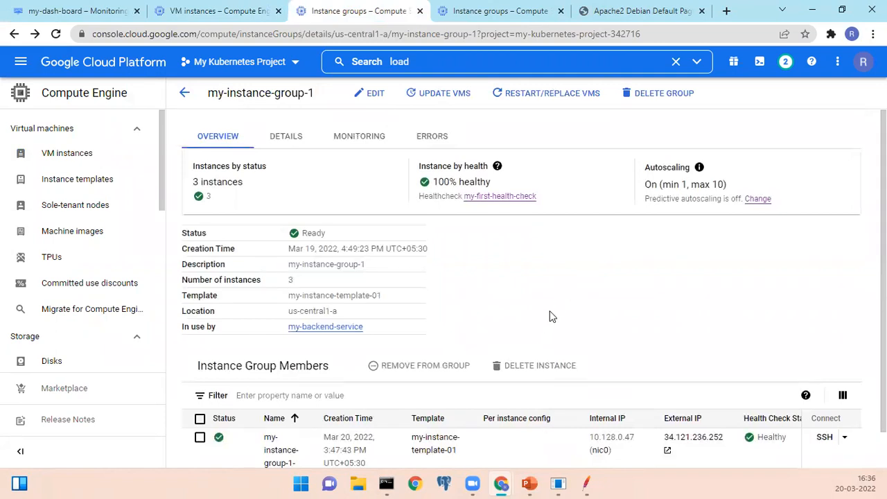
double_click(668, 181)
left_click_drag(698, 184, 717, 185)
left_click(718, 185)
left_click_drag(662, 185, 688, 184)
left_click(678, 187)
left_click_drag(655, 169, 682, 177)
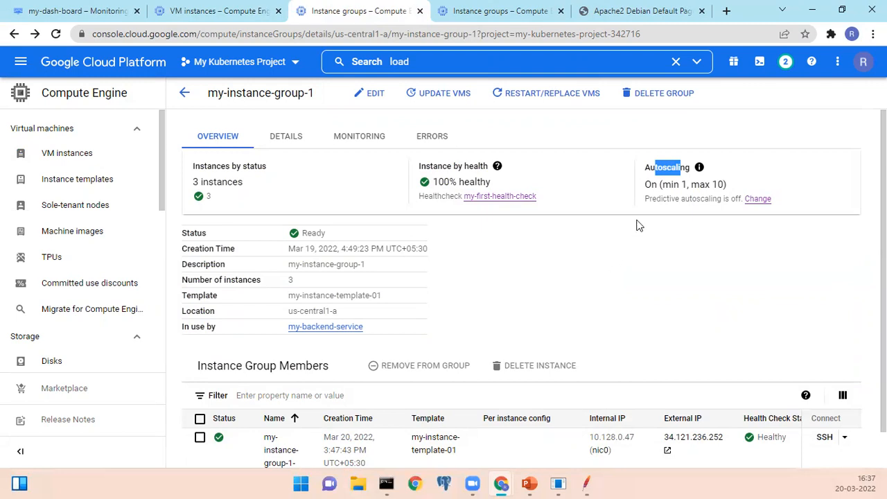
left_click_drag(691, 184, 725, 184)
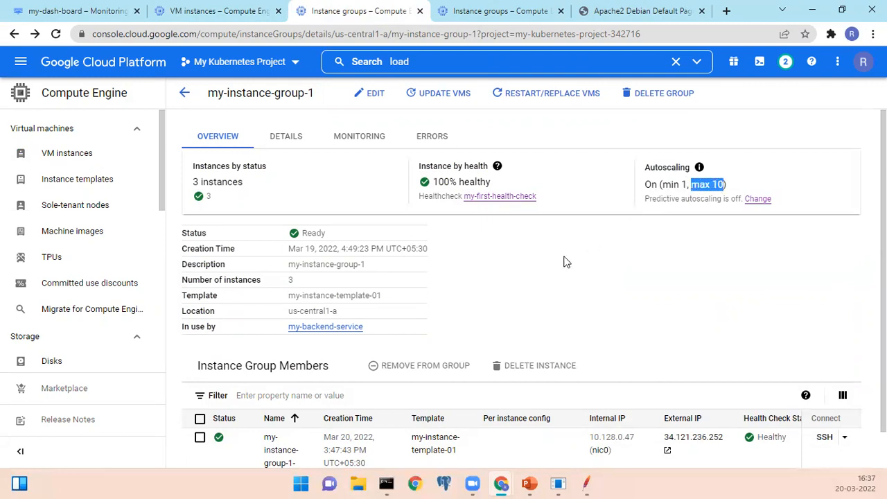
left_click_drag(664, 182, 688, 183)
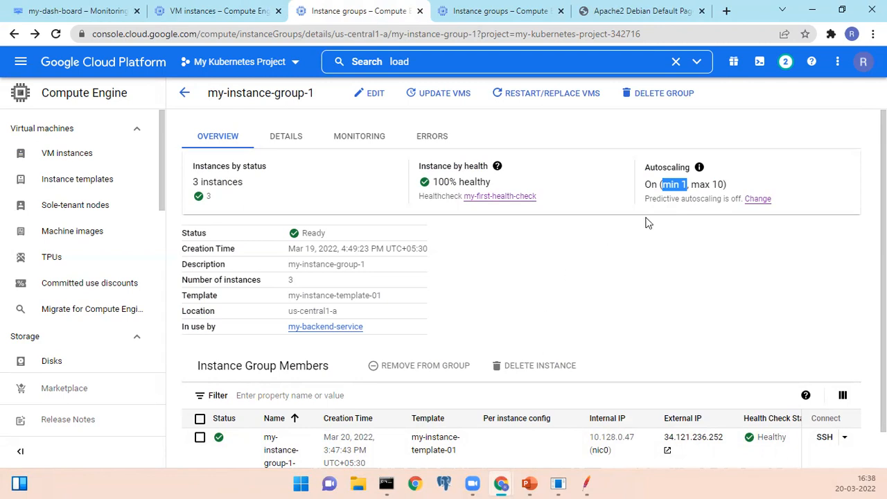
left_click(665, 186)
left_click_drag(686, 184, 662, 185)
Compare the instance counts on the open my-instance-group-1 pages with the VM instances list.
left_click(487, 14)
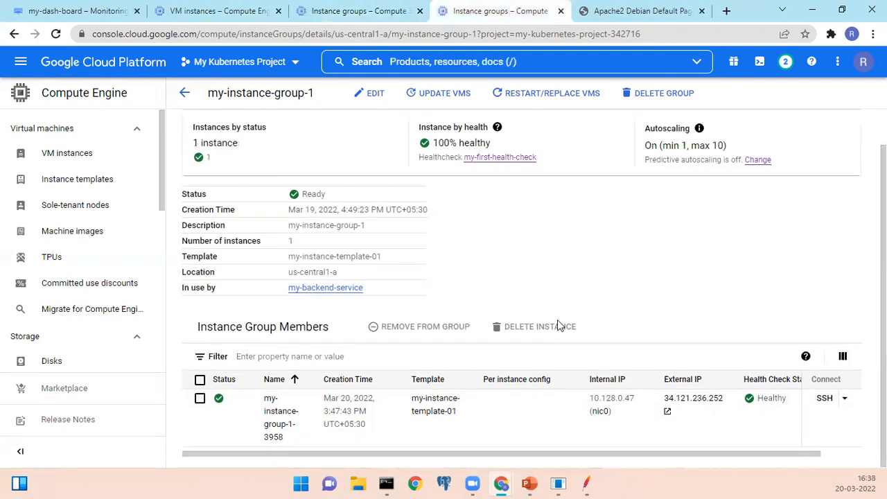
left_click(206, 14)
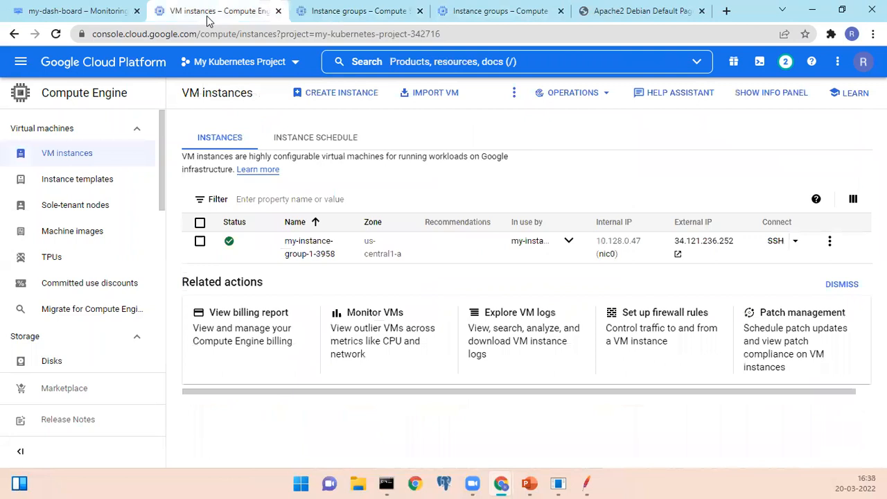
left_click(341, 14)
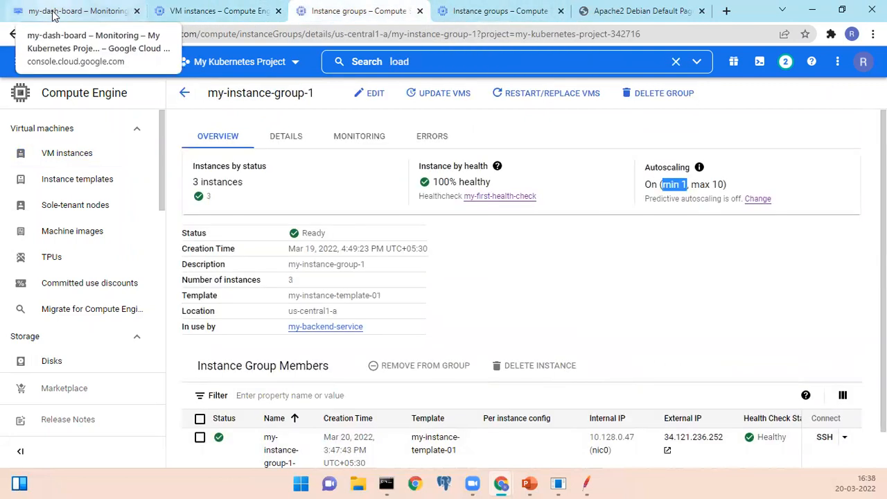
left_click(476, 11)
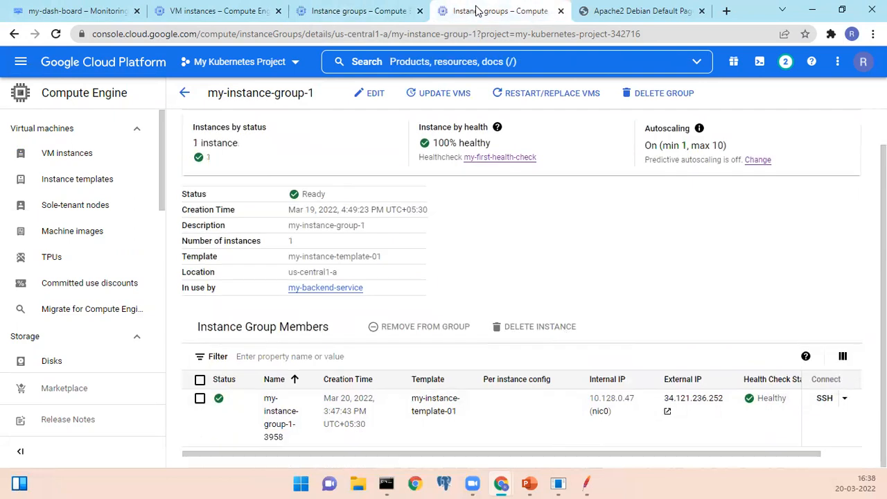
left_click(365, 11)
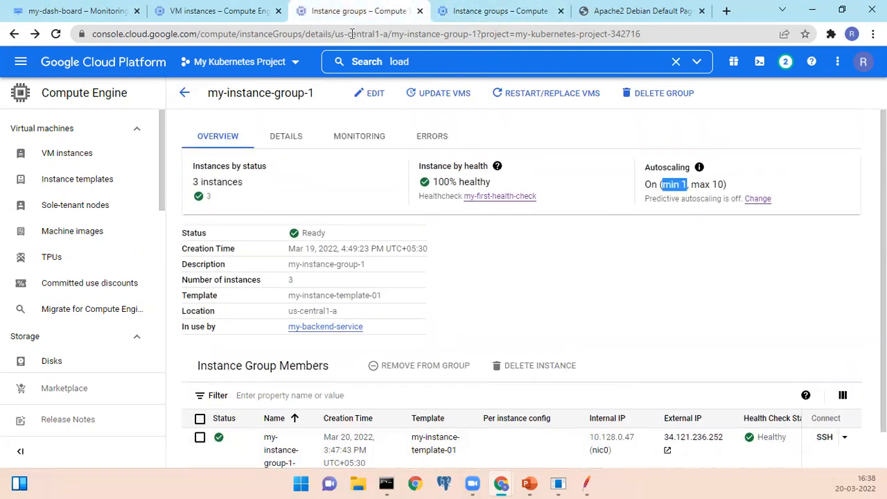
scroll(312, 292, "up", 1)
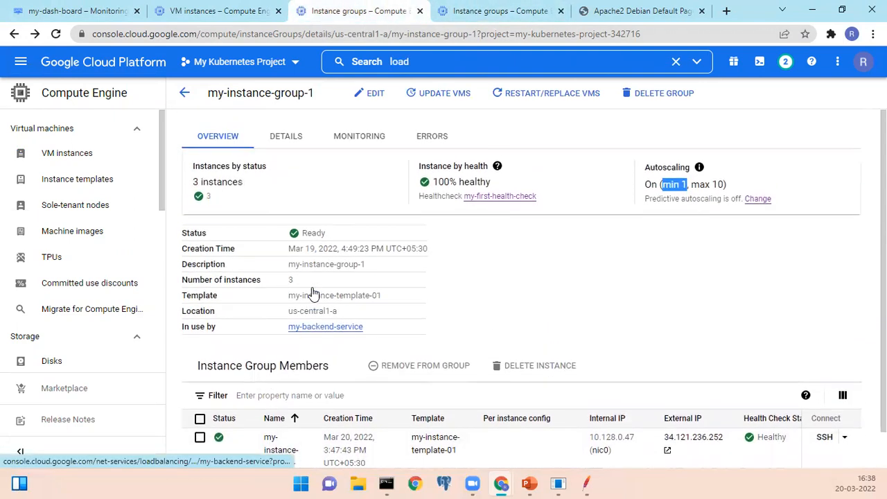
Search the console for "load", go to Load balancing and open the details of my-load-balancer.
left_click(489, 10)
left_click(434, 62)
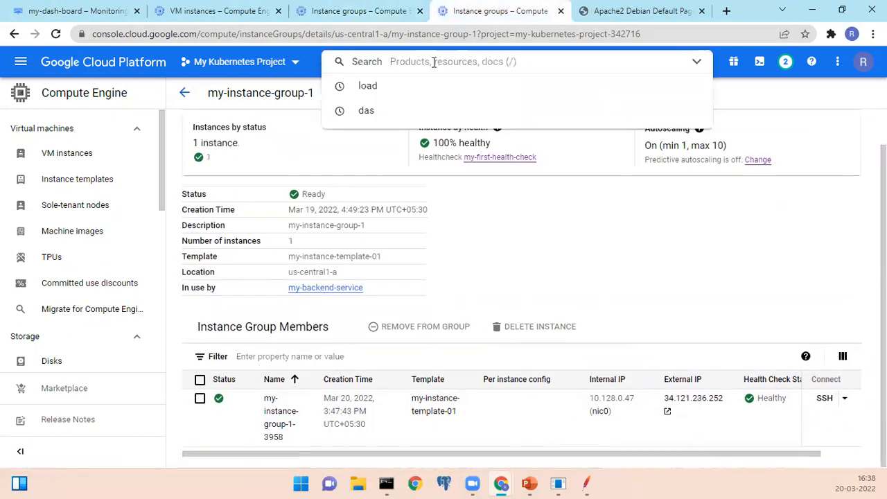
type("load")
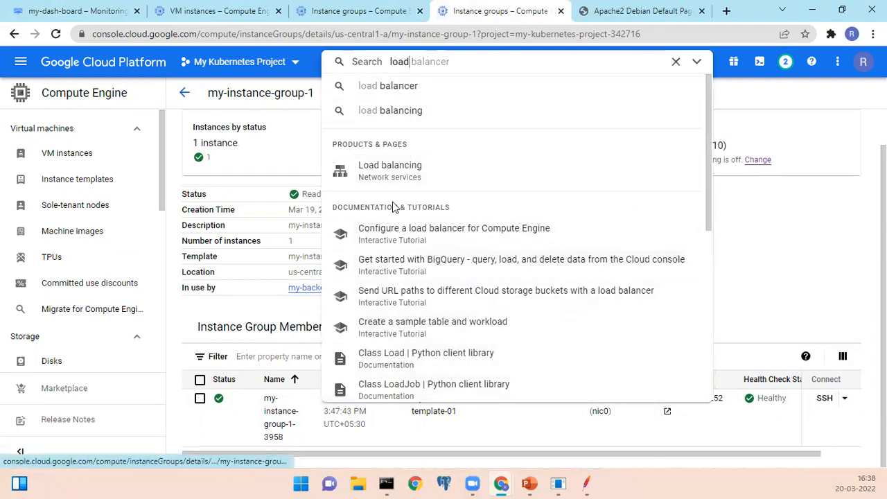
left_click(397, 165)
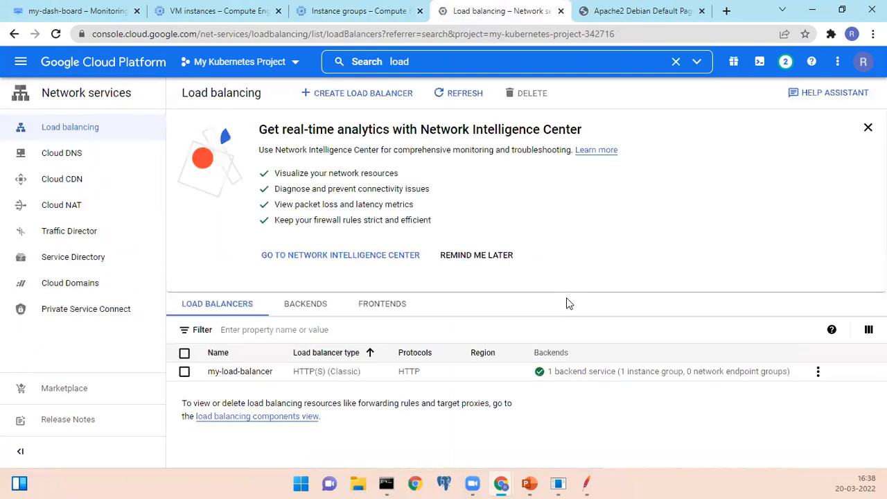
left_click(241, 373)
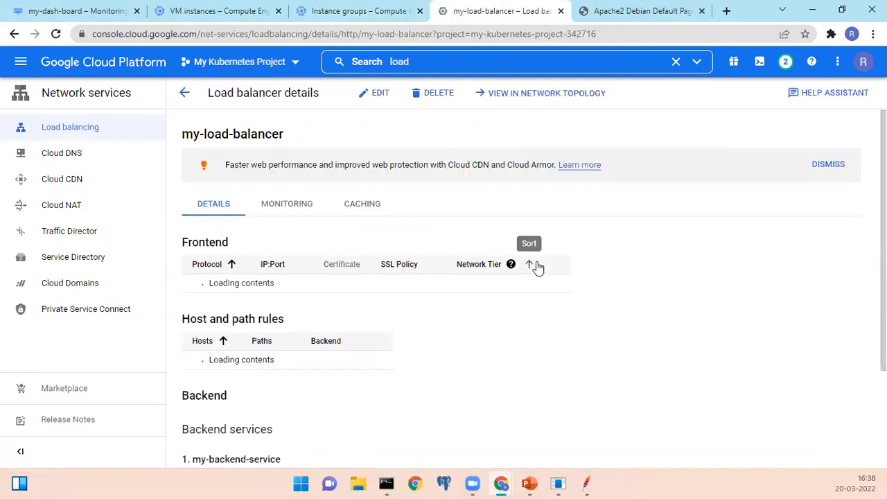
Examine the autoscaling target CPU utilization of my-instance-group-1 in the load balancer's backend service.
scroll(538, 264, "down", 3)
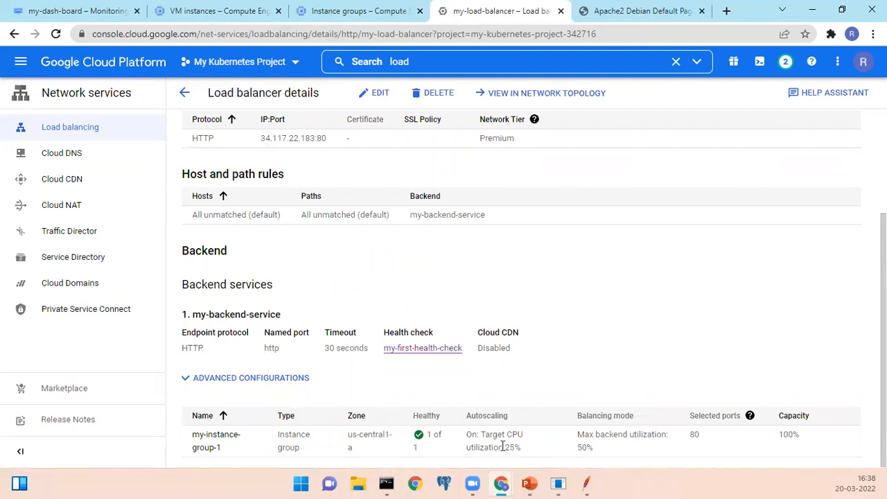
left_click_drag(496, 443, 487, 420)
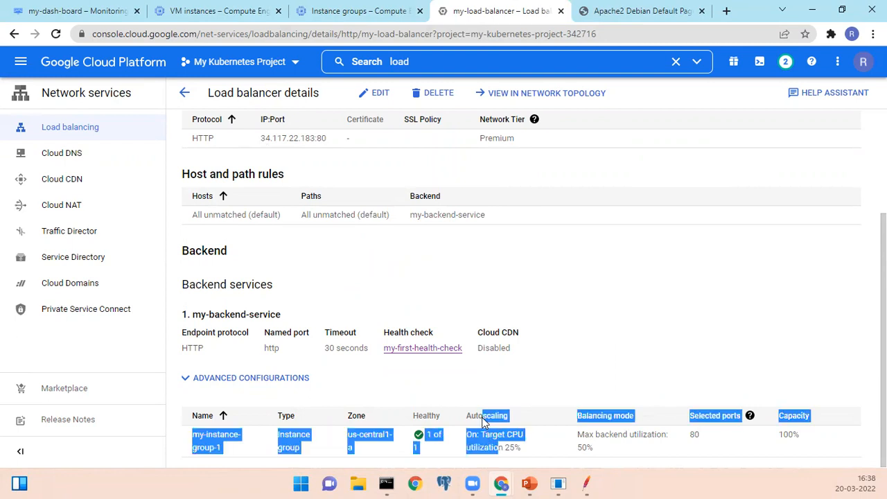
left_click(493, 395)
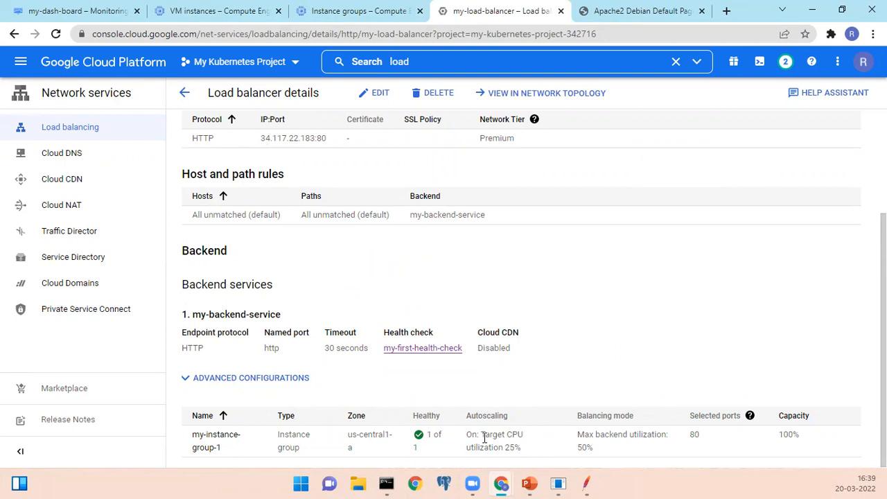
left_click_drag(506, 448, 519, 449)
left_click_drag(480, 434, 479, 444)
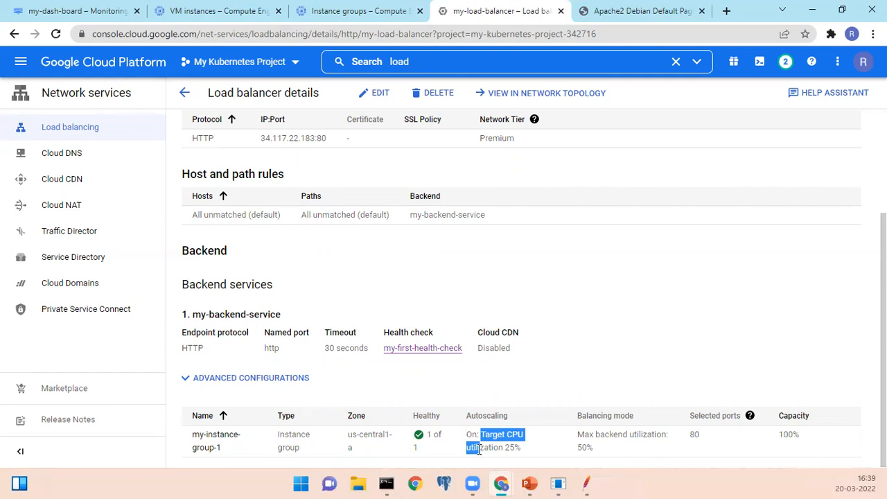
Return to the VM instances list in Compute Engine.
left_click(240, 18)
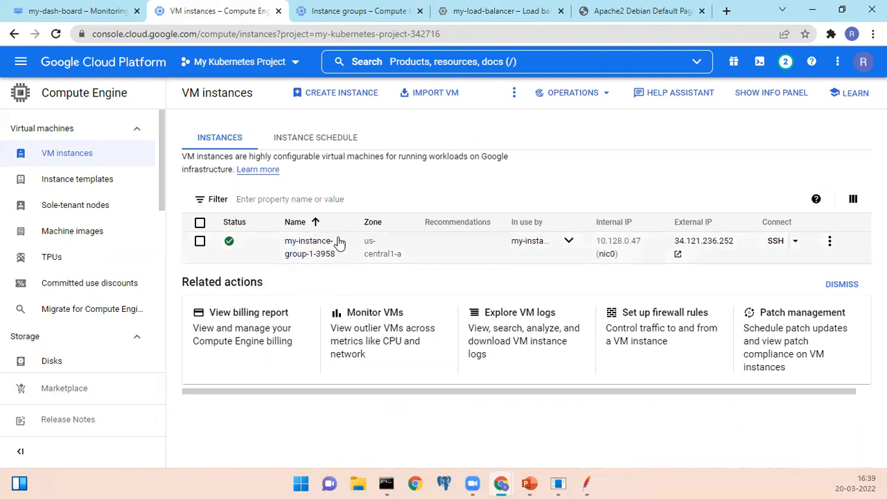
Compare my-load-balancer's backend service settings with the overview and group members of my-instance-group-1.
left_click(500, 11)
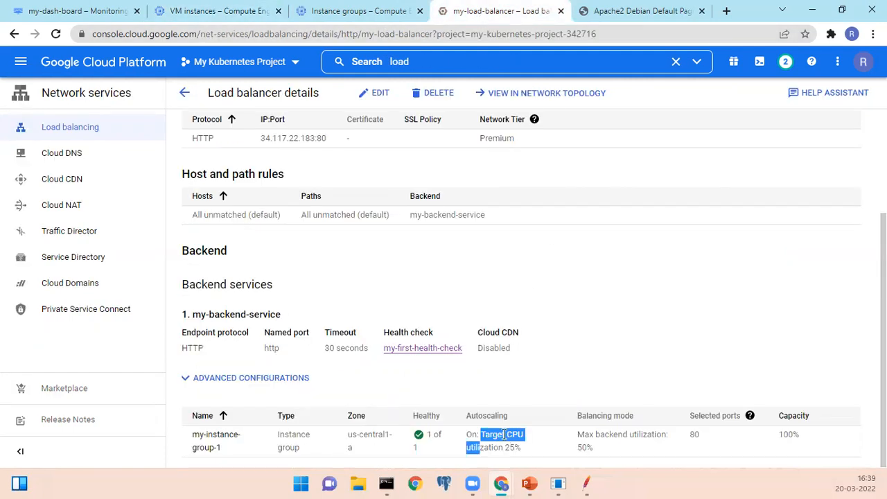
left_click(357, 12)
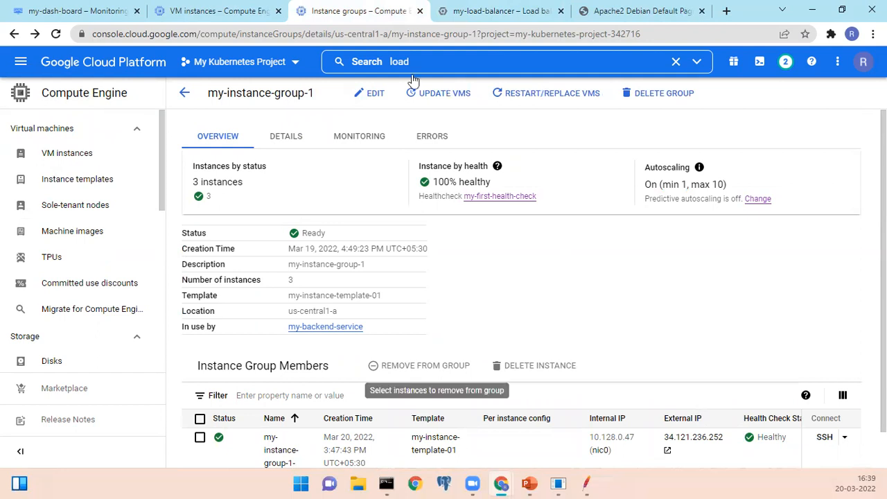
left_click(461, 13)
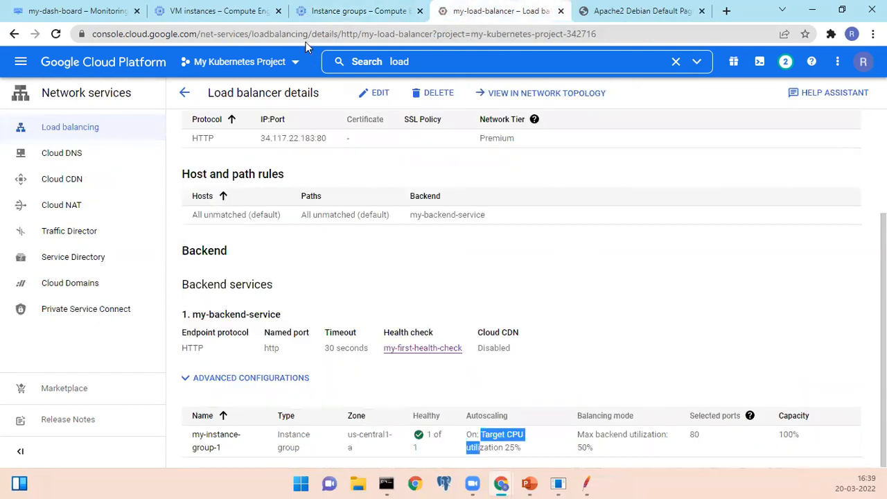
left_click(372, 13)
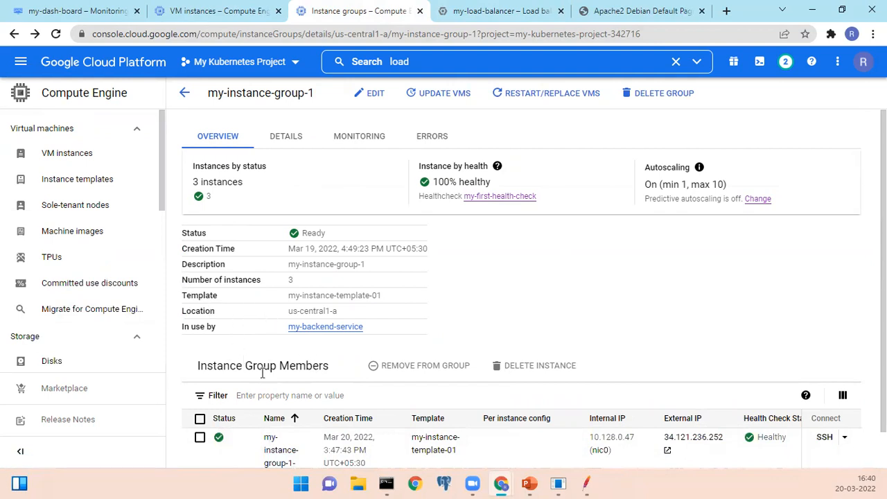
left_click_drag(246, 366, 287, 365)
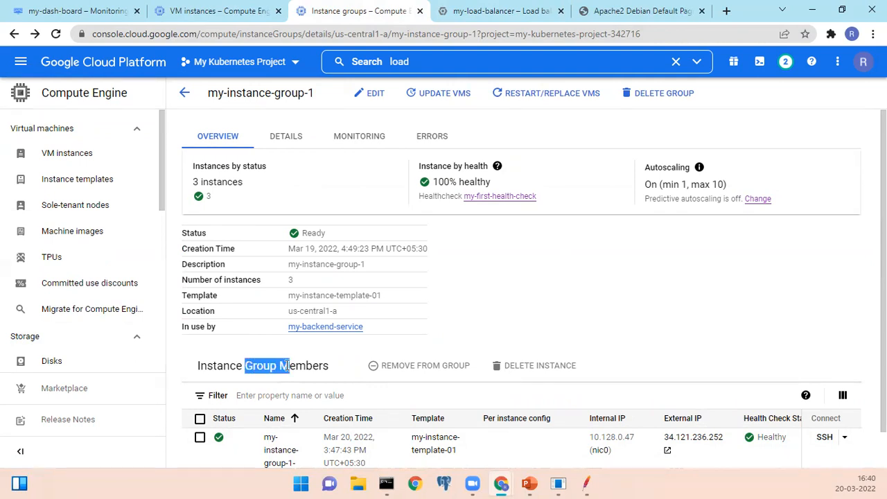
left_click(495, 11)
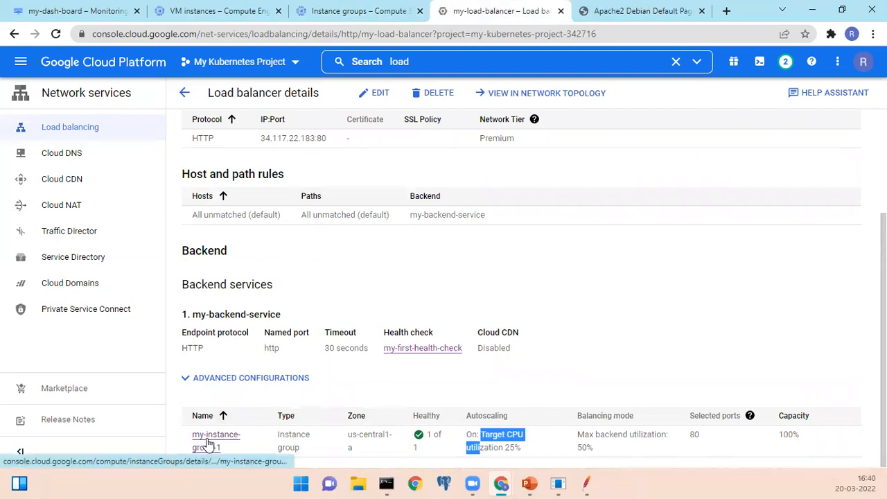
left_click(340, 14)
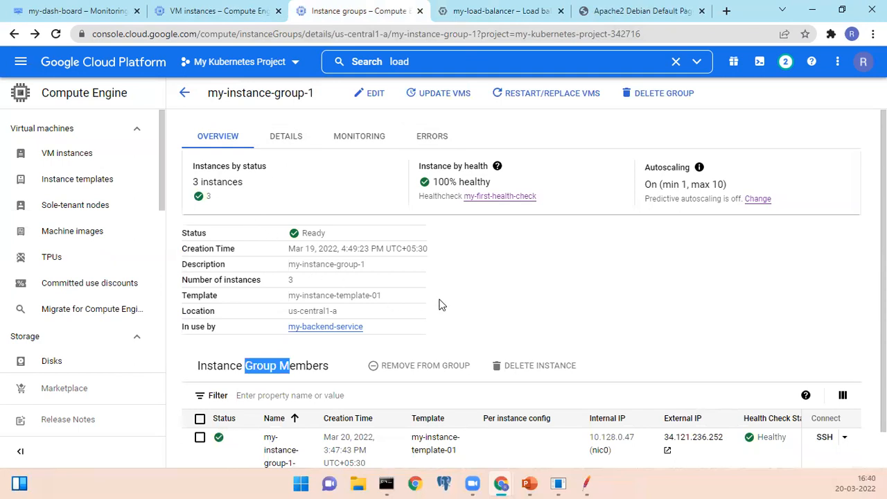
left_click(485, 310)
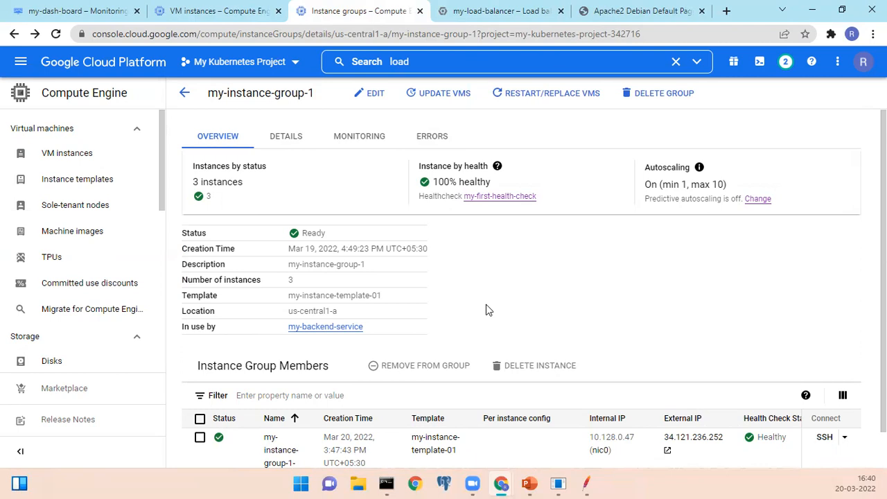
scroll(486, 310, "down", 1)
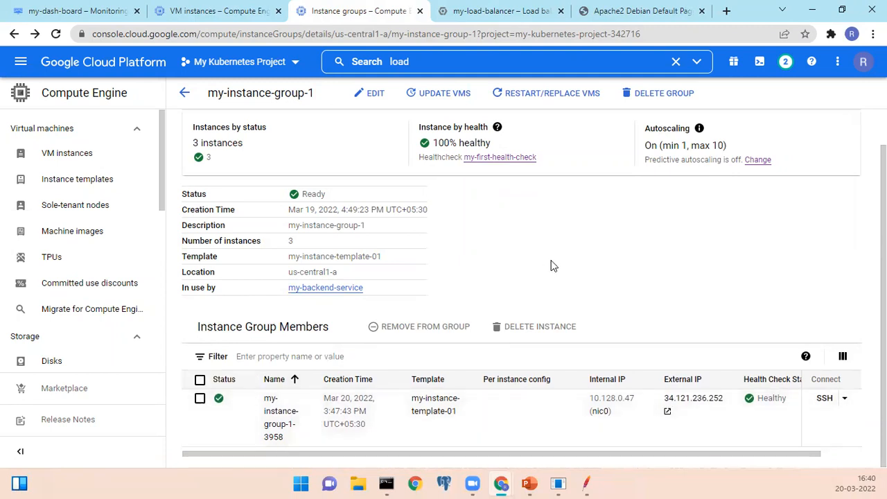
scroll(578, 299, "up", 1)
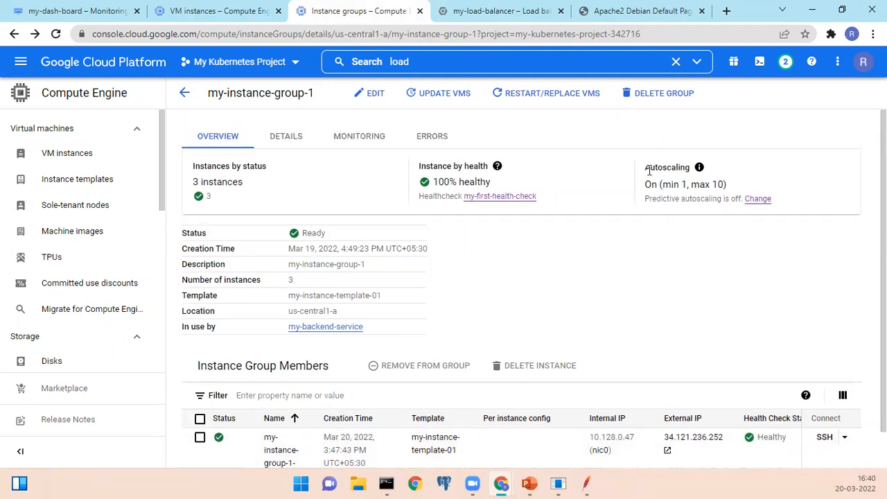
Examine the minimum and maximum instance limits in the autoscaling summary of my-instance-group-1.
left_click_drag(654, 167, 662, 196)
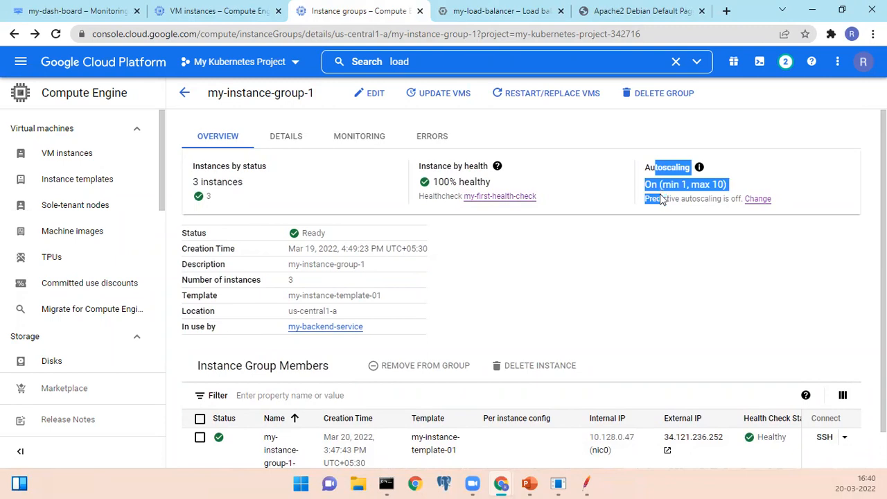
left_click(643, 275)
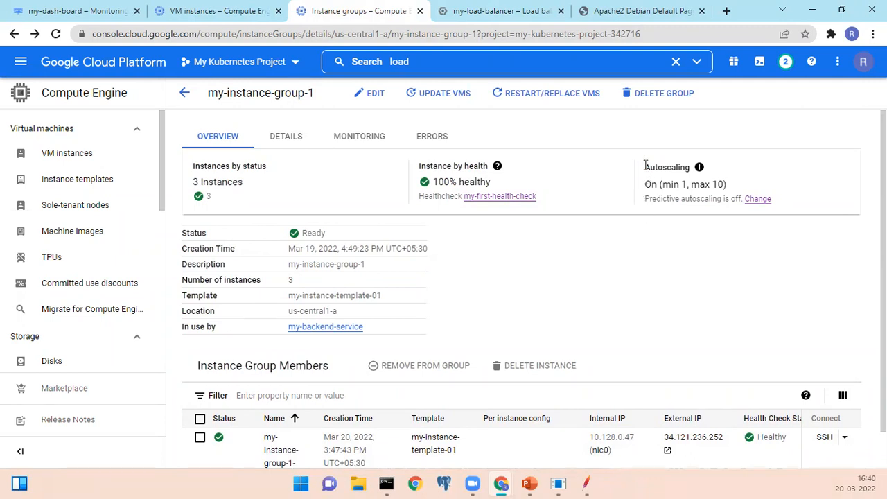
left_click_drag(650, 167, 651, 199)
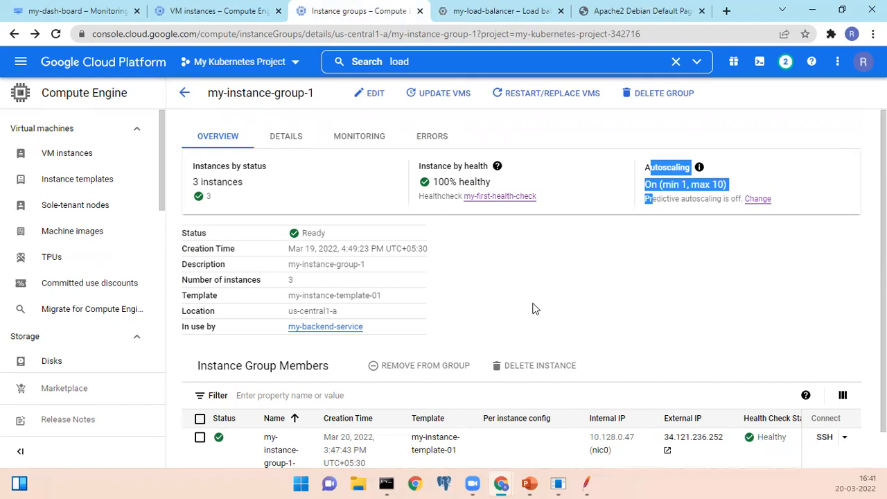
left_click(559, 291)
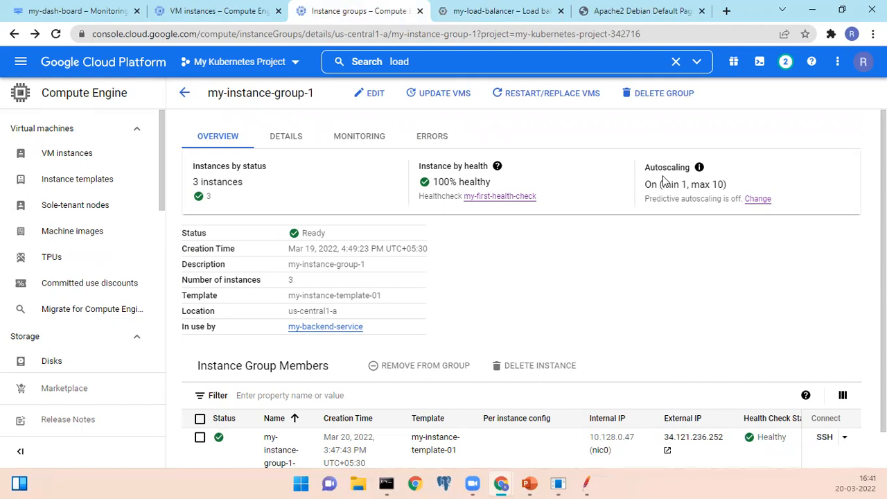
left_click_drag(661, 184, 688, 185)
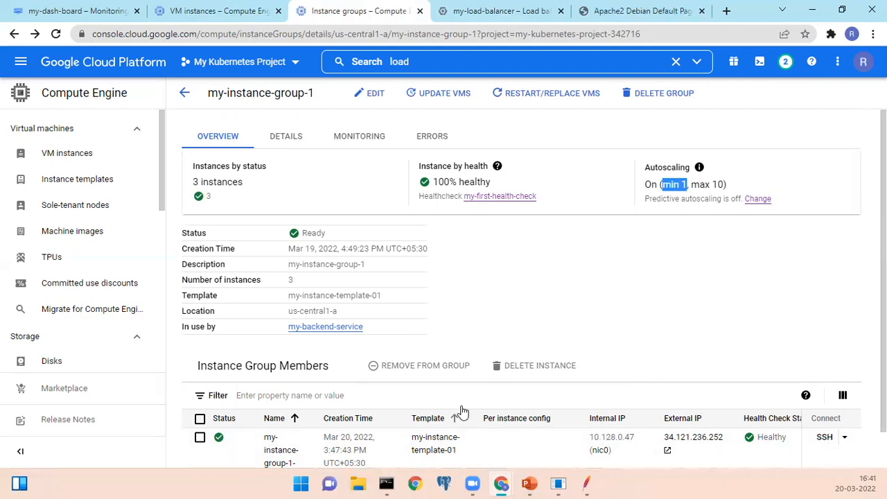
left_click(567, 242)
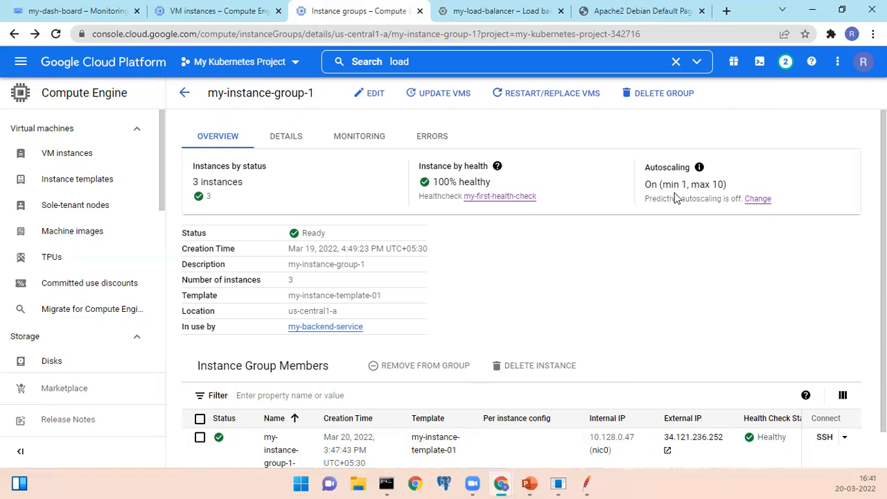
left_click_drag(651, 169, 657, 199)
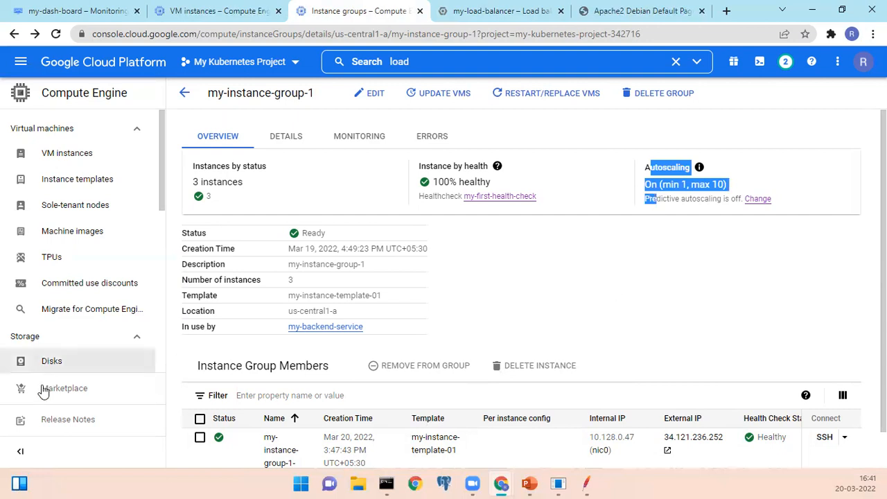
left_click(488, 291)
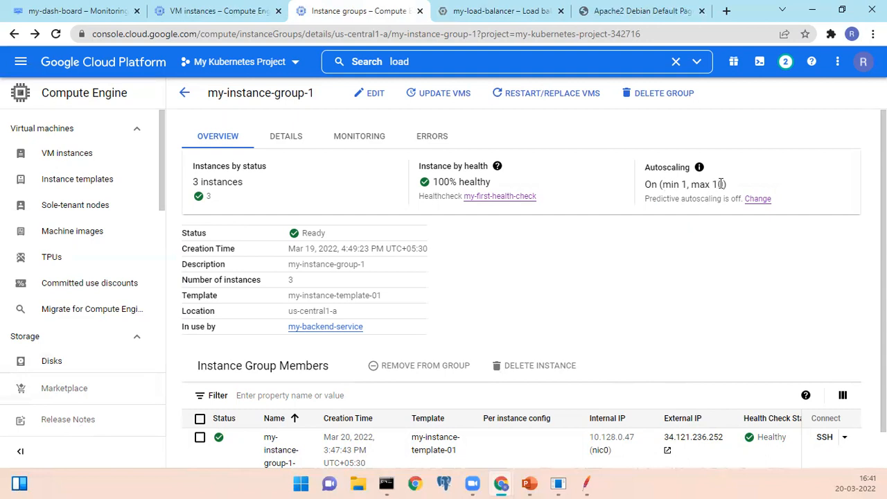
left_click_drag(725, 184, 650, 168)
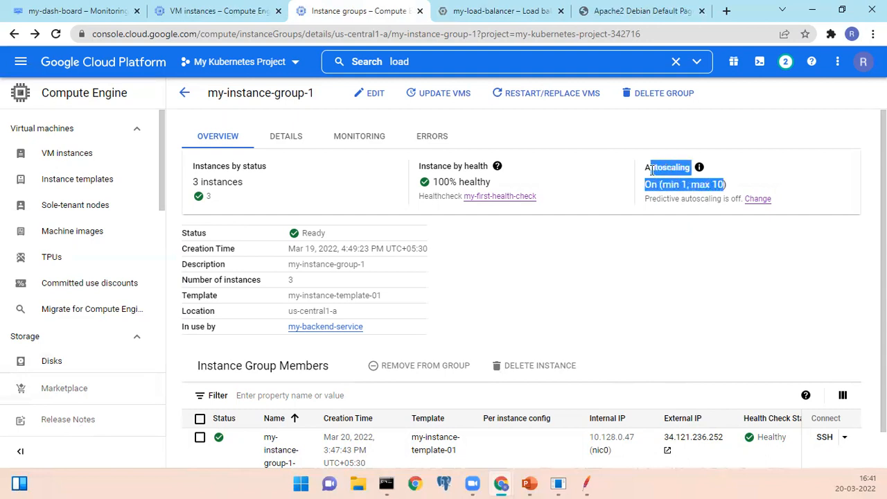
left_click(652, 169)
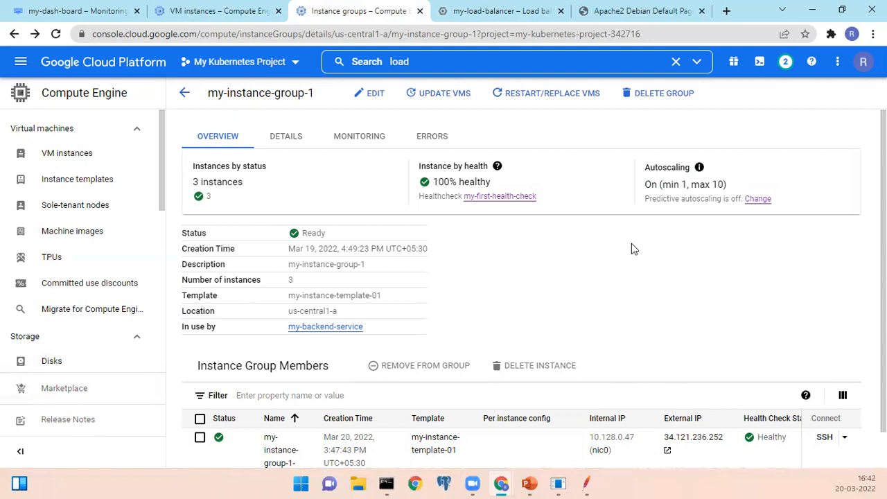
Check the predictive autoscaling status of my-instance-group-1 together with its autoscaling summary.
left_click_drag(647, 198, 736, 202)
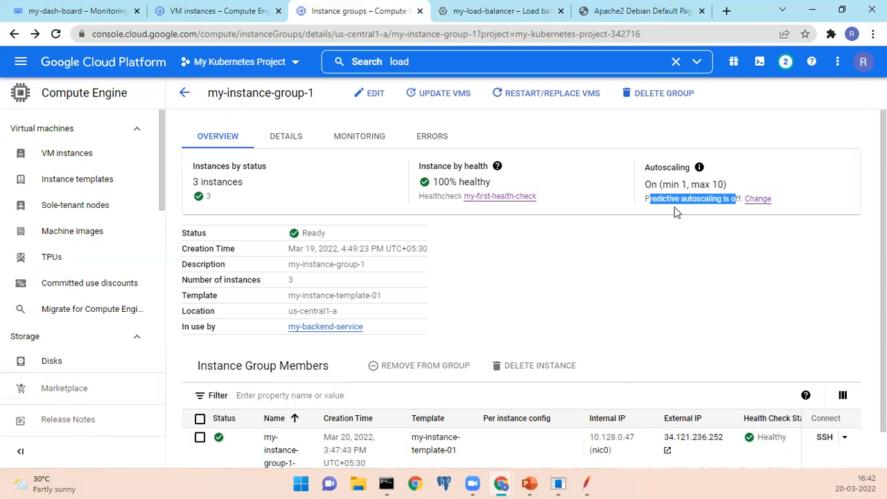
left_click(666, 220)
left_click_drag(651, 199, 677, 225)
left_click(662, 217)
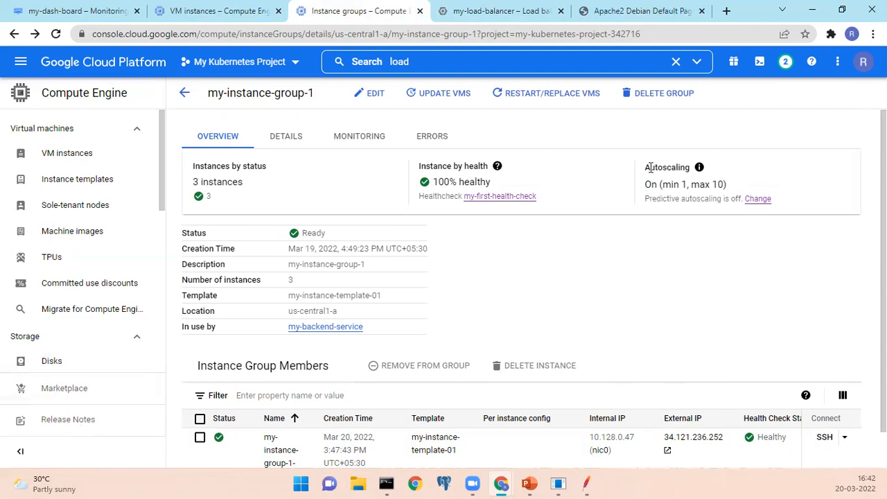
left_click_drag(651, 167, 647, 199)
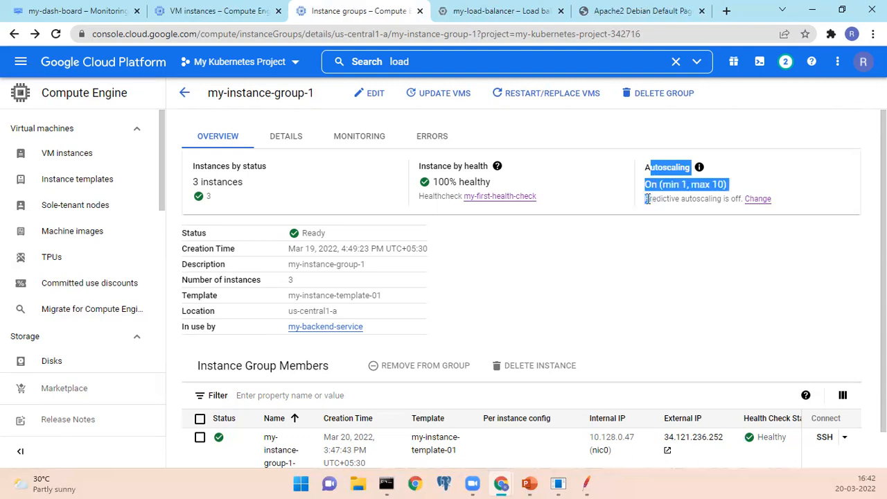
left_click(672, 301)
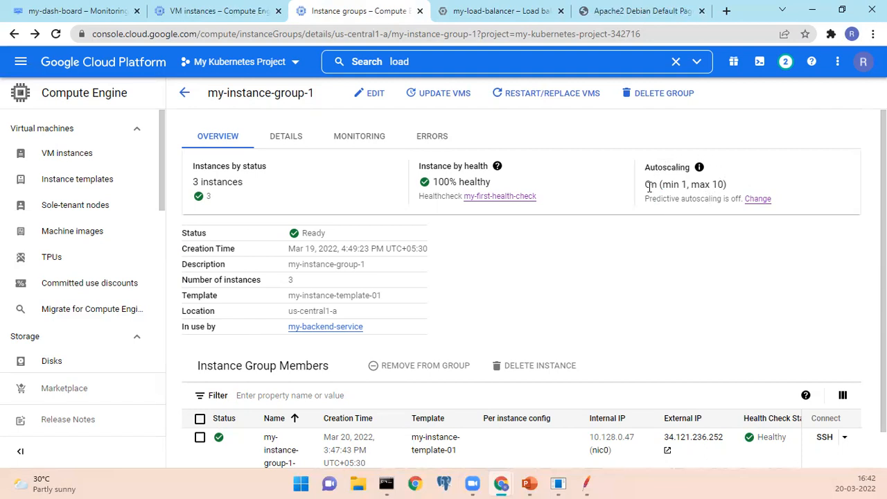
Switch to the my-dash-board monitoring group, look through its VM Instances list and reload the page.
left_click(64, 11)
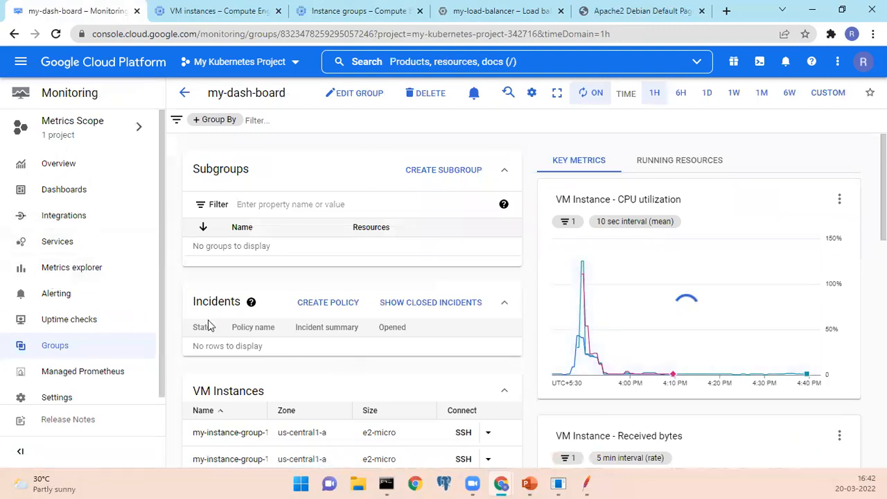
scroll(164, 312, "down", 1)
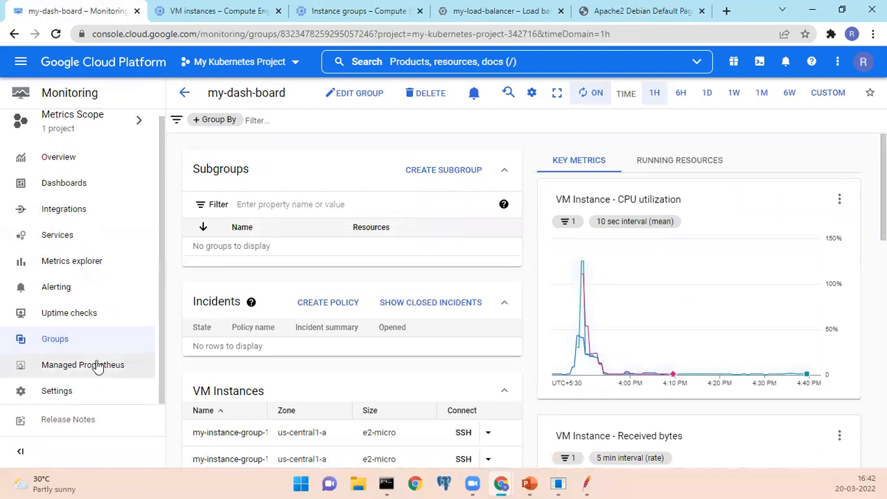
scroll(384, 365, "down", 2)
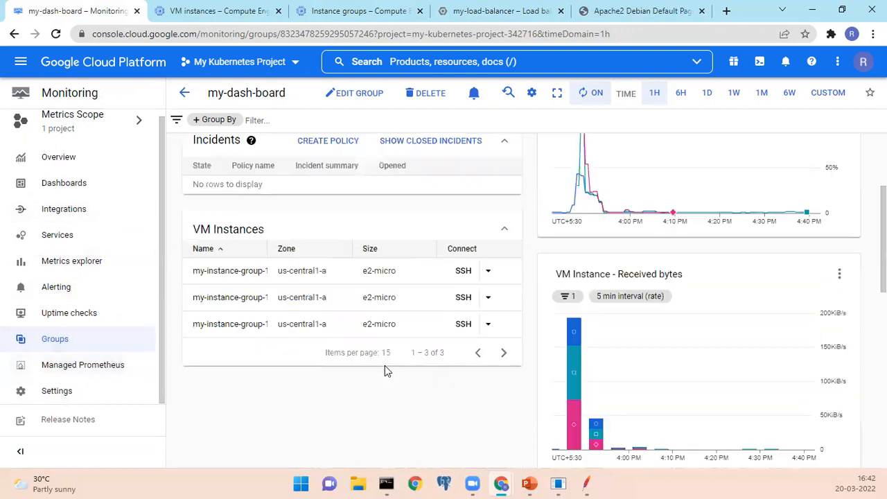
scroll(349, 336, "up", 3)
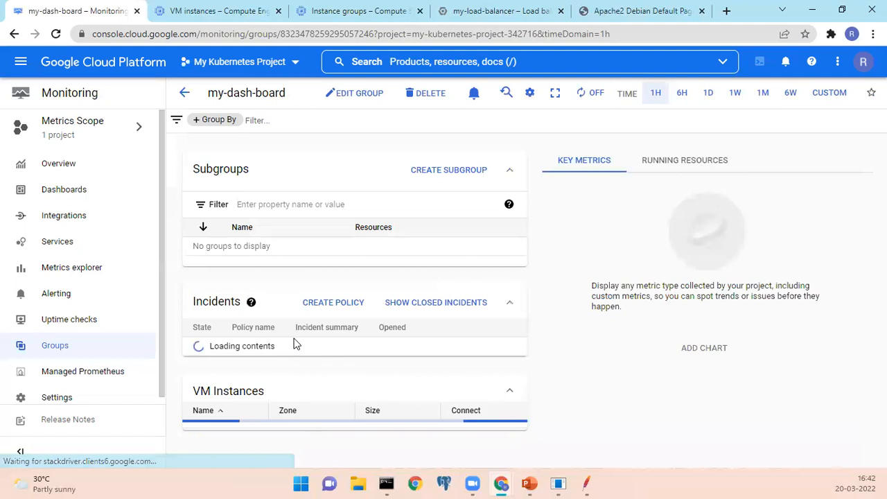
Examine the refreshed VM Instances list and the latest readings in the VM CPU utilization chart on my-dash-board.
scroll(293, 344, "down", 7)
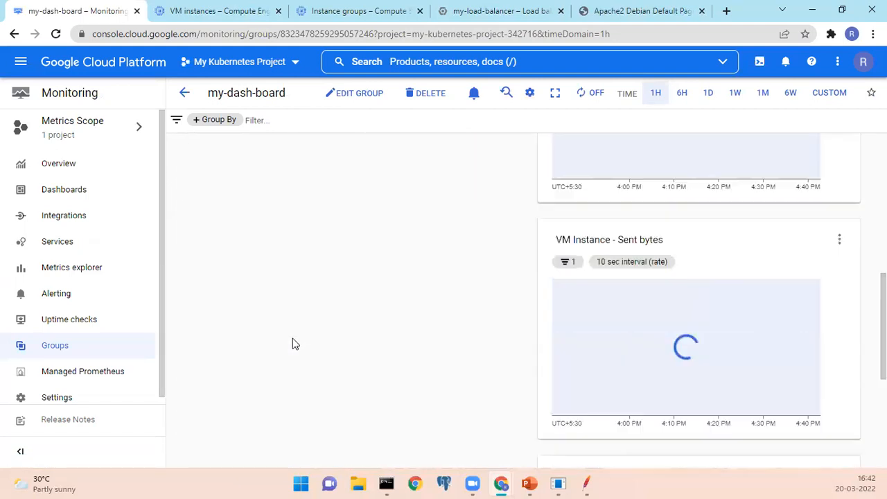
scroll(293, 344, "up", 6)
scroll(293, 343, "down", 3)
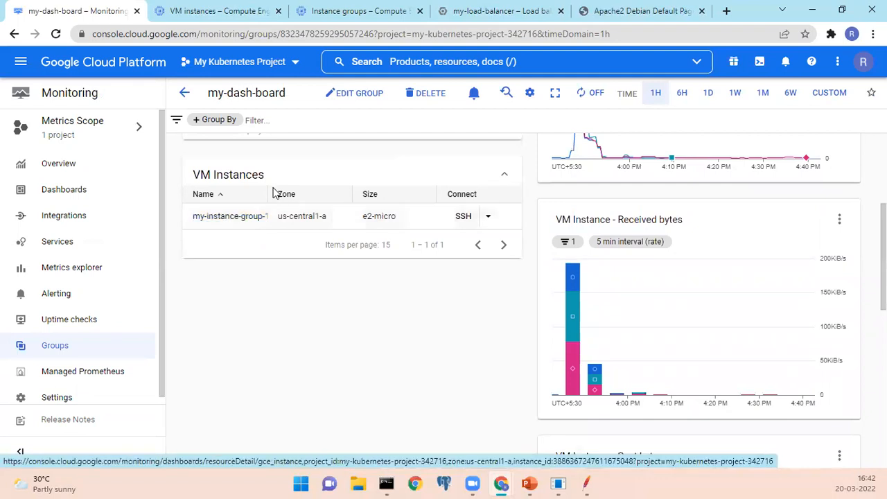
left_click_drag(263, 194, 339, 200)
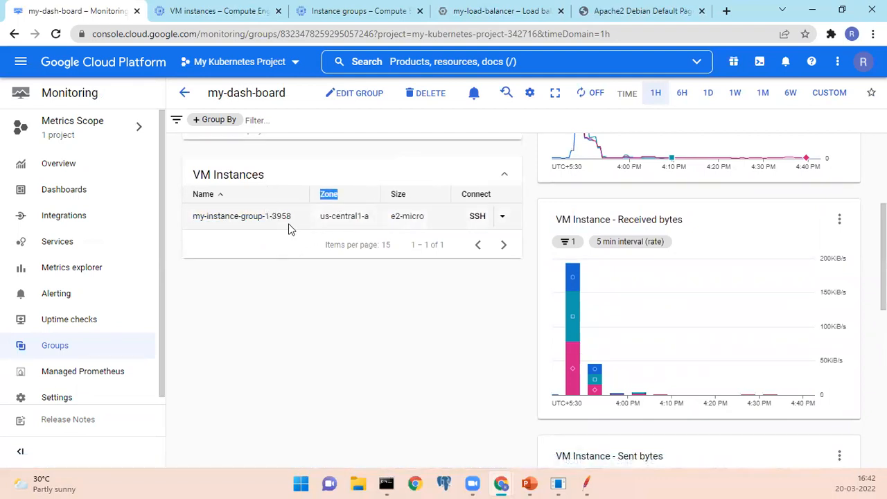
scroll(474, 329, "up", 3)
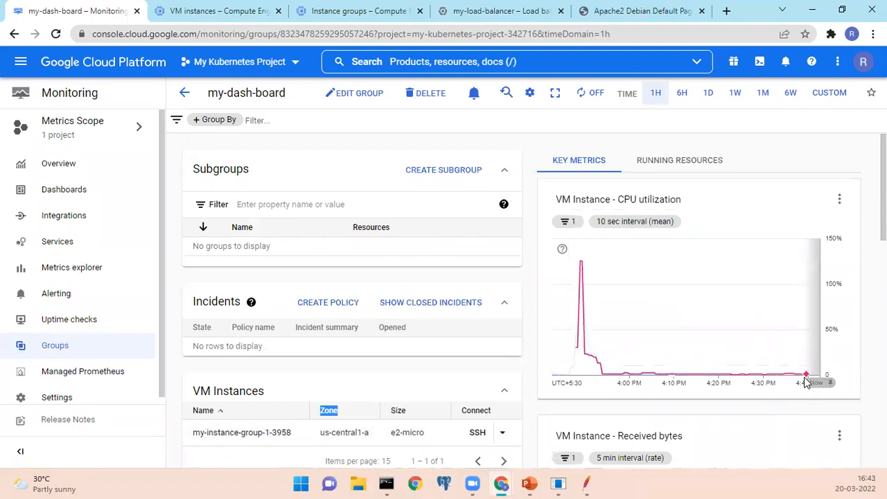
mouse_move(806, 377)
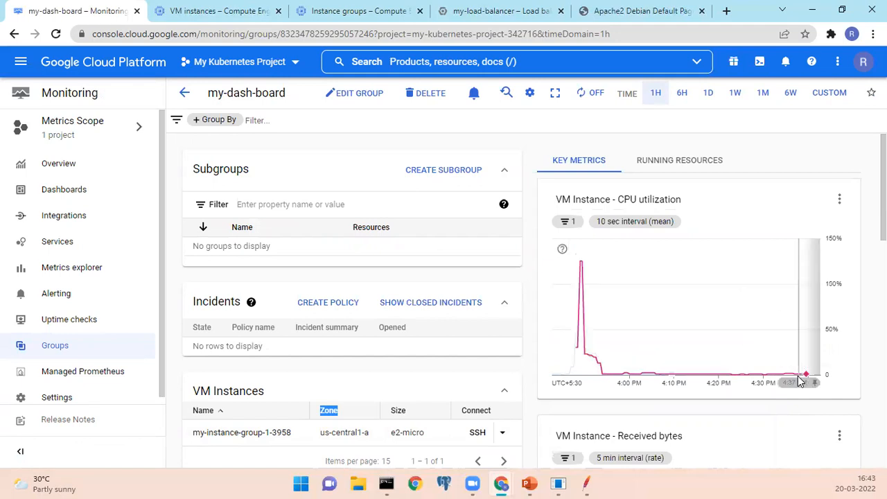
left_click(265, 366)
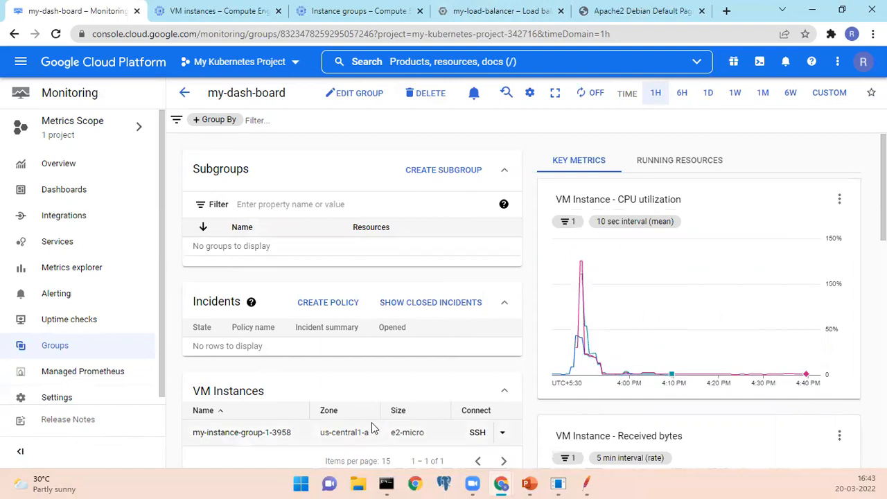
scroll(321, 376, "down", 3)
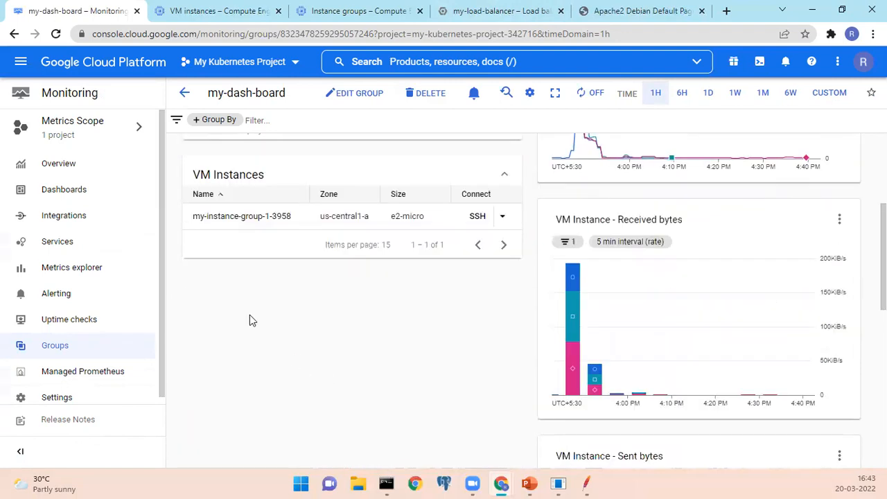
Open the load balancer's Apache2 Debian Default Page and look over its title and welcome text.
scroll(441, 291, "up", 3)
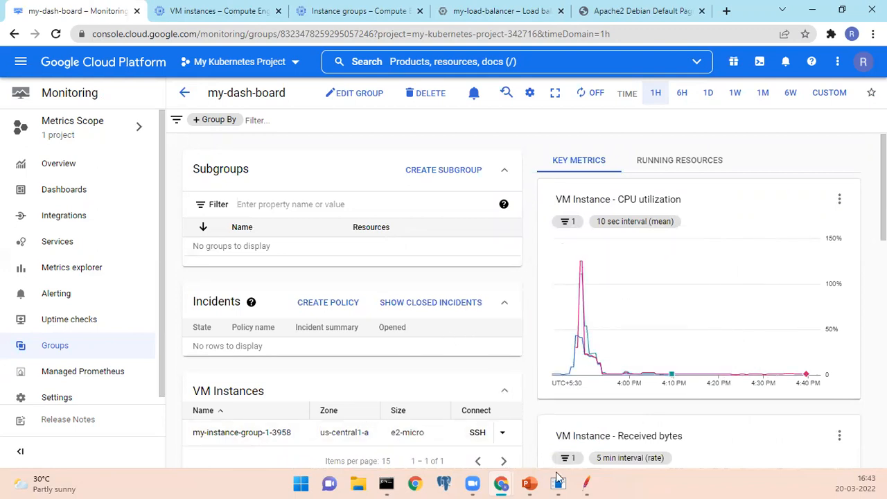
left_click(645, 11)
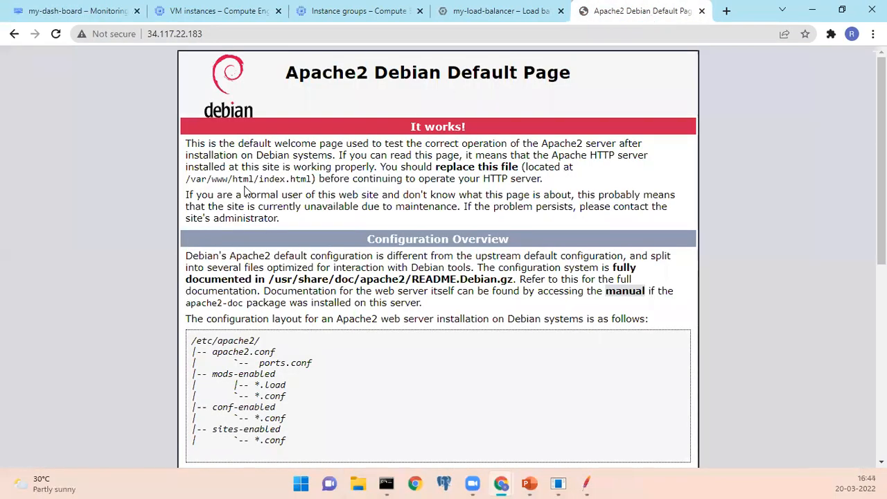
left_click_drag(300, 72, 319, 195)
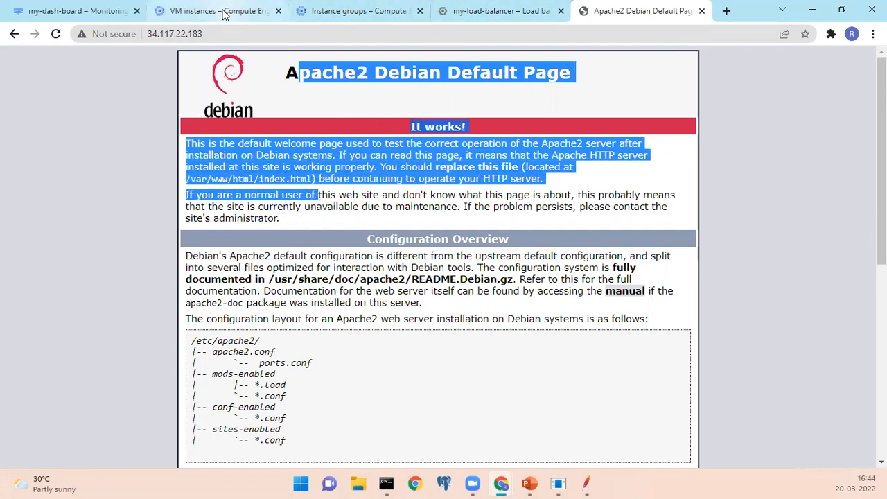
double_click(297, 196)
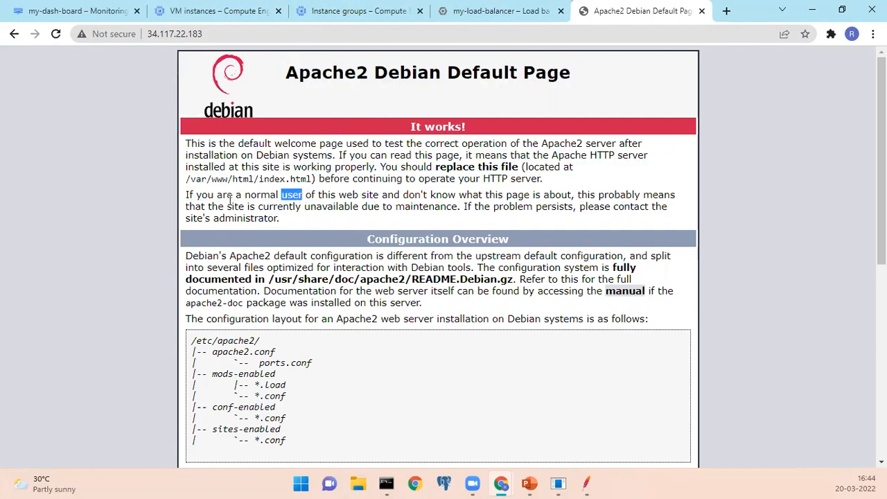
Check the Aggregate Report in JMeter, and return to Chrome to view the Compute Engine VM instances list.
left_click(580, 483)
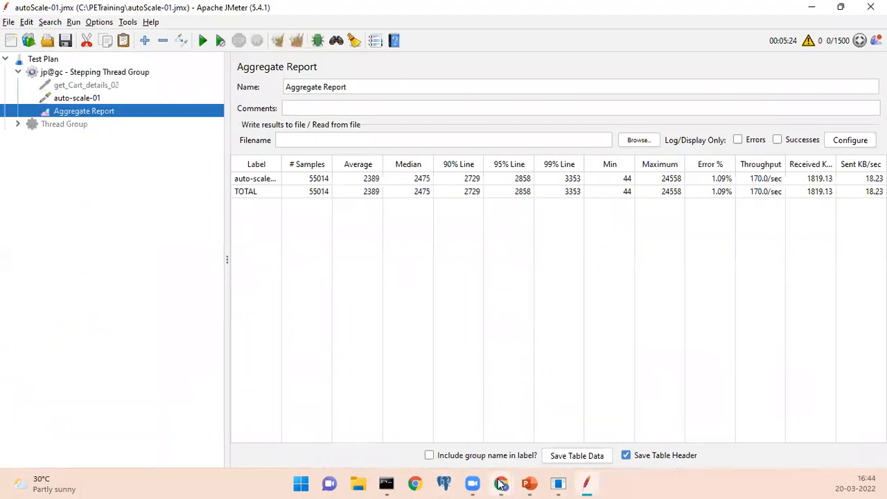
mouse_move(500, 483)
left_click(508, 414)
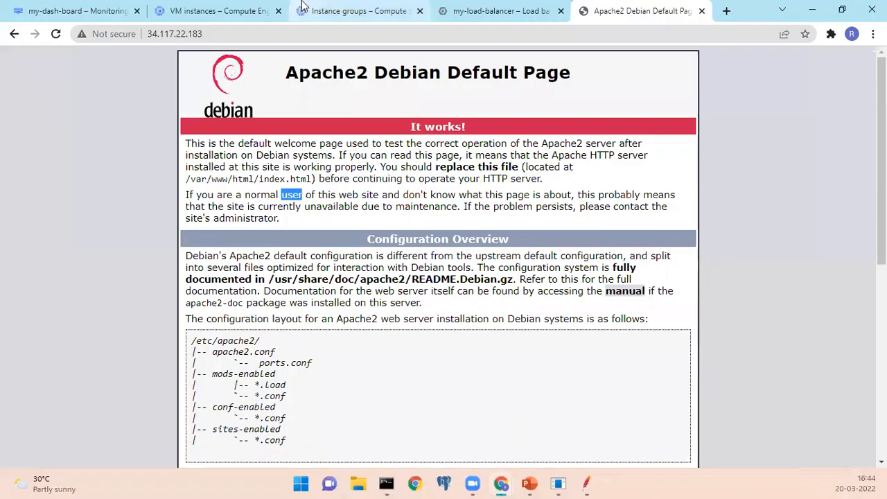
left_click(232, 11)
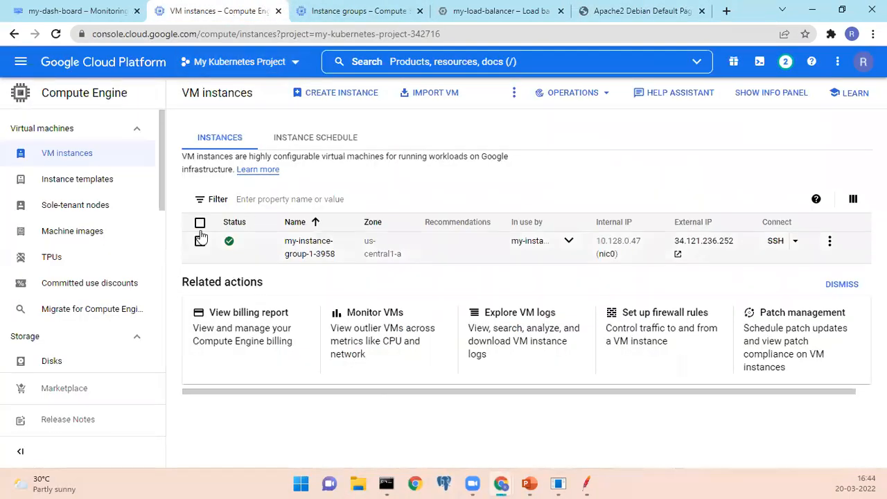
Look through the Apache2 Debian Default Page from its welcome text down to the hello-world line at the end.
left_click(659, 12)
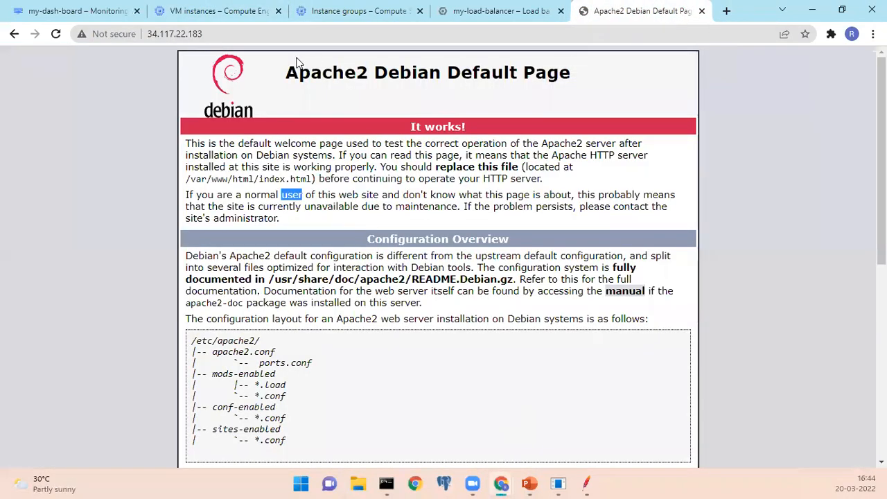
left_click_drag(207, 144, 203, 319)
scroll(292, 344, "down", 5)
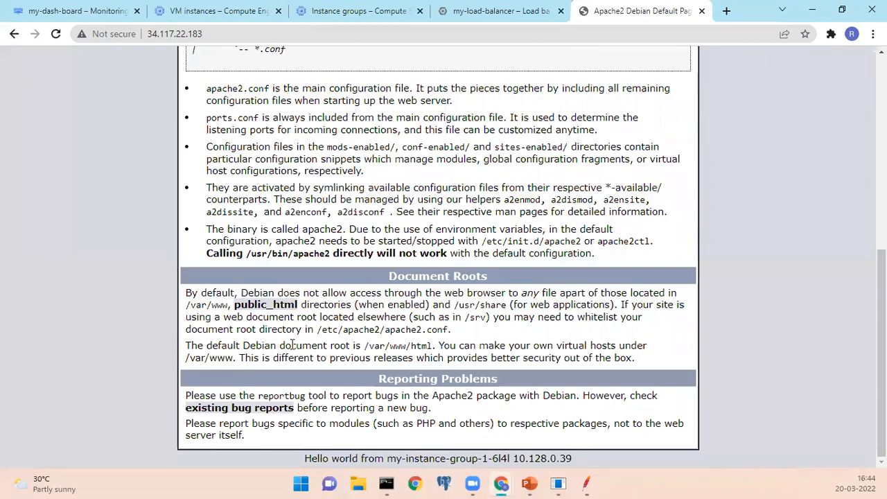
scroll(291, 344, "up", 6)
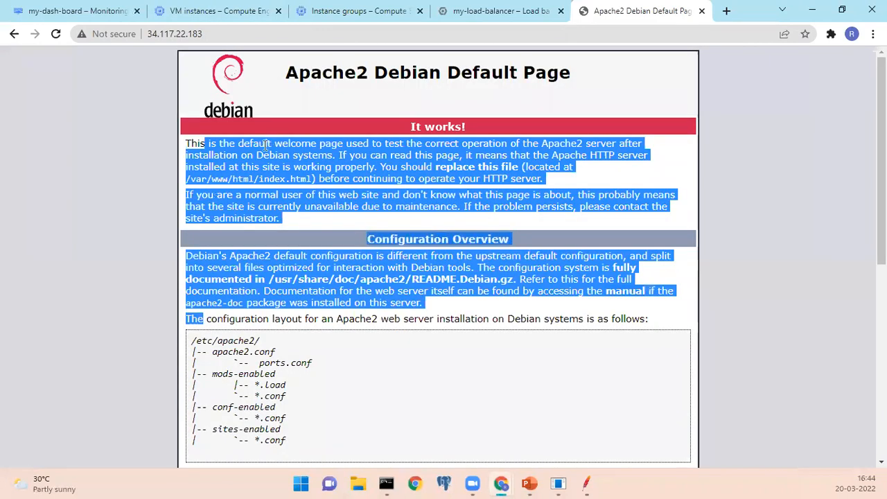
double_click(266, 143)
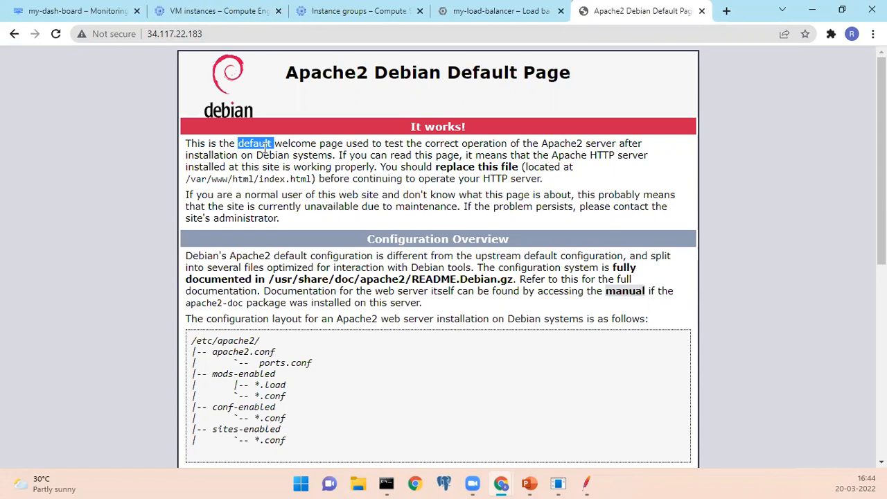
Compare the Compute Engine VM instances list with the VM CPU utilization chart on my-dash-board.
left_click(222, 11)
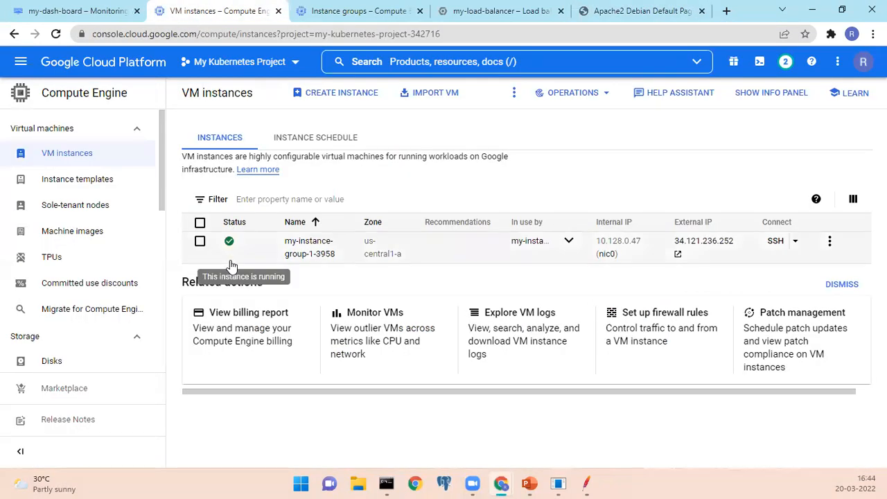
left_click(73, 19)
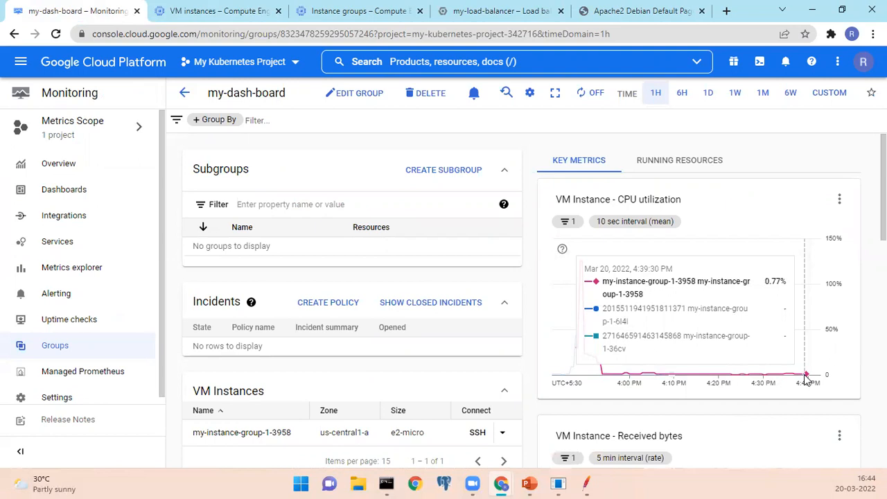
left_click(219, 13)
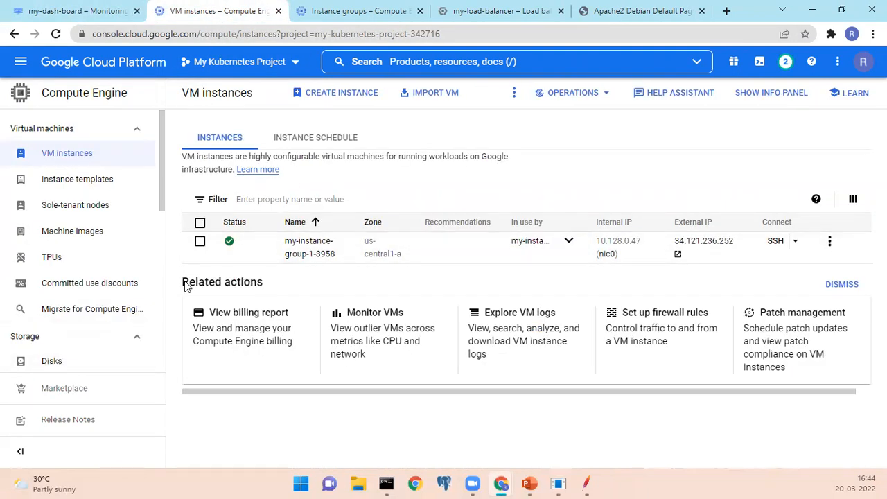
left_click(61, 12)
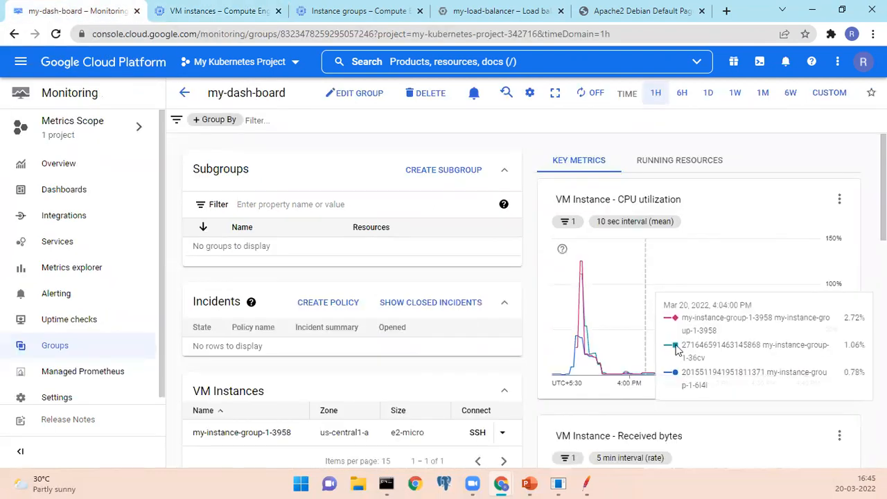
mouse_move(795, 377)
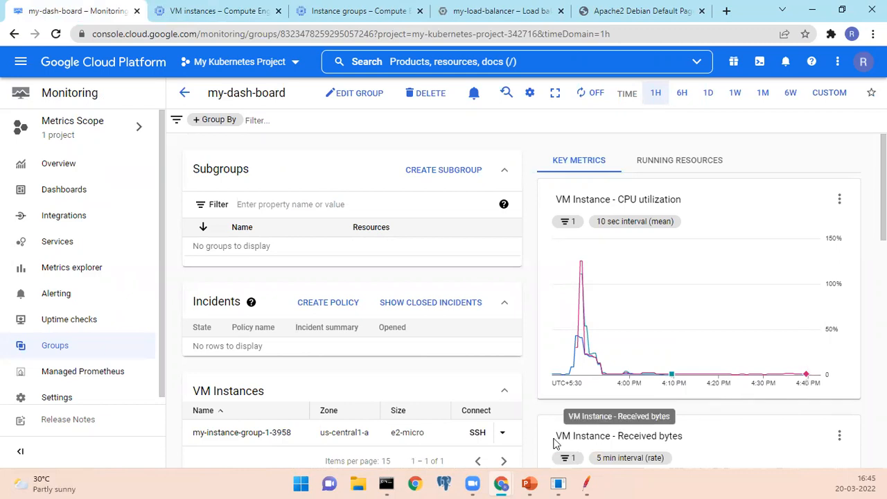
left_click(205, 11)
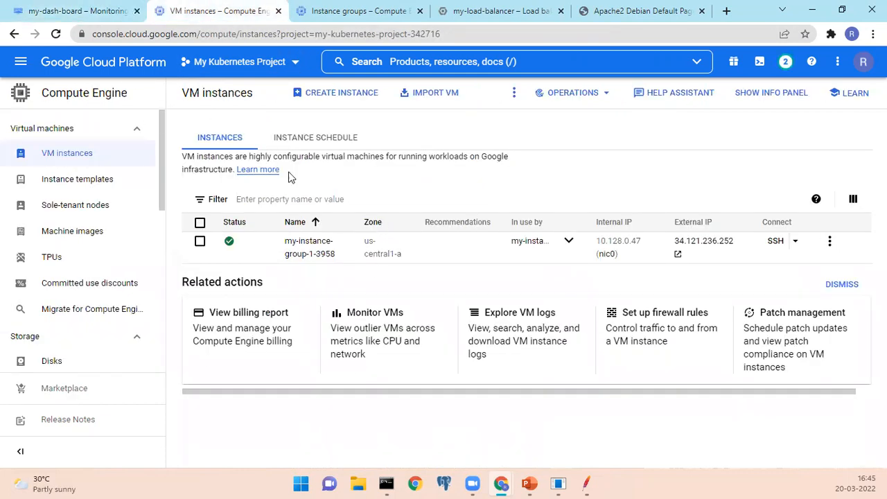
left_click(102, 12)
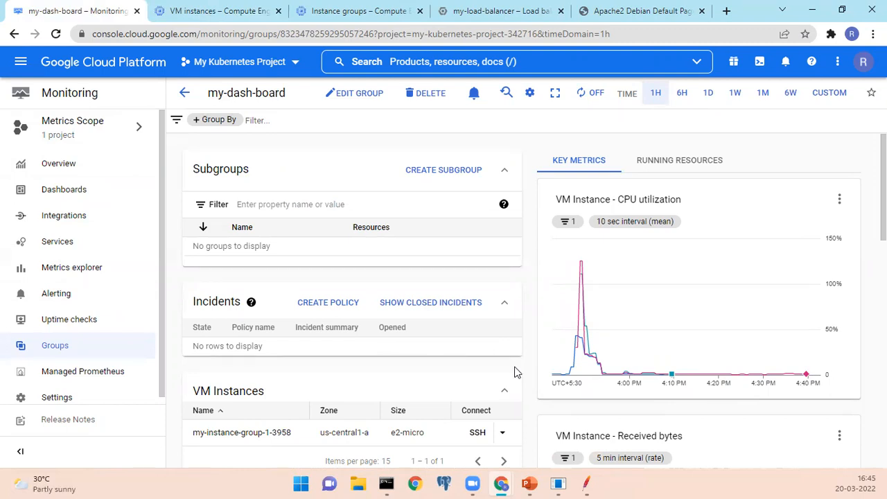
Switch to JMeter and clear all previous results from the Aggregate Report.
mouse_move(577, 475)
left_click(586, 435)
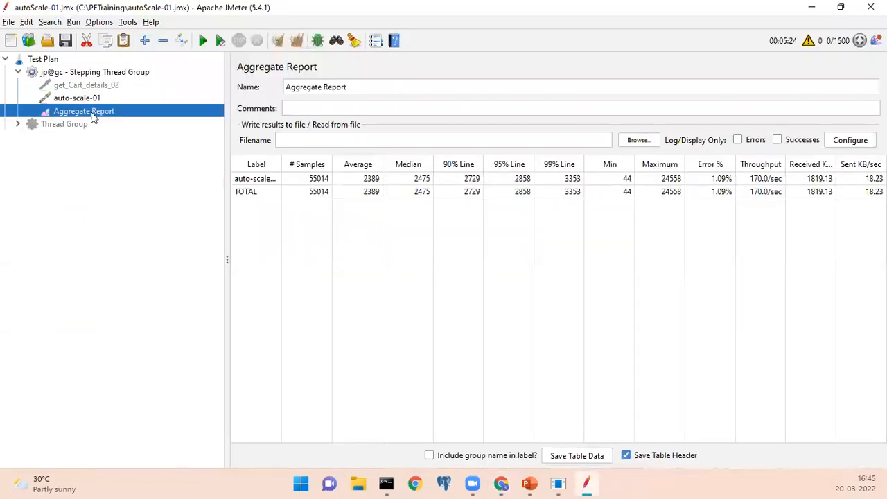
left_click(297, 33)
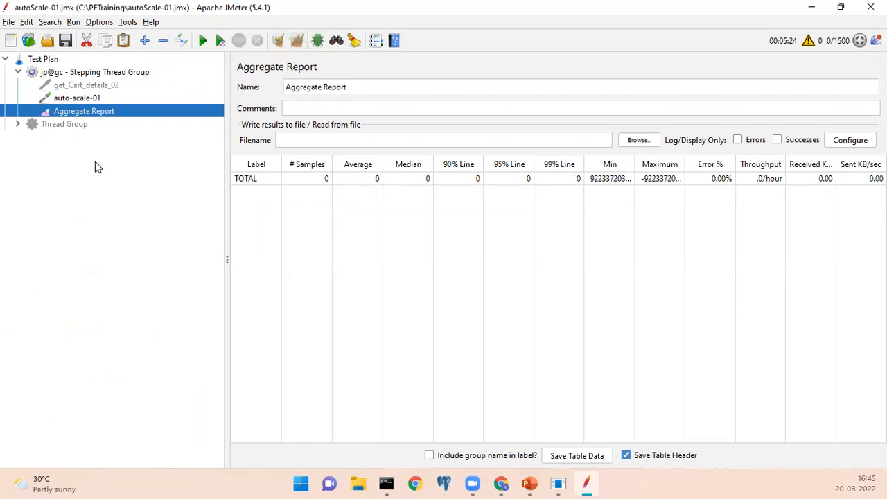
Check the Stepping Thread Group's scheduling parameters and the server address of the auto-scale-01 HTTP request.
left_click(129, 74)
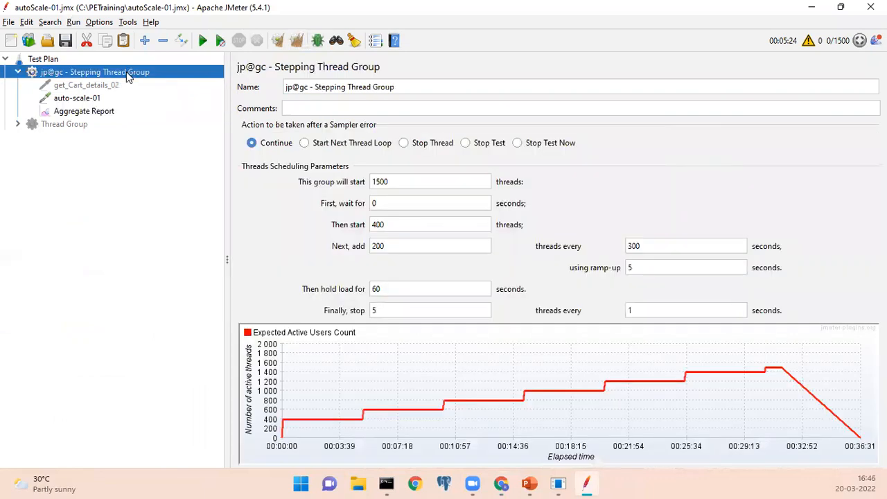
left_click(105, 111)
left_click(89, 98)
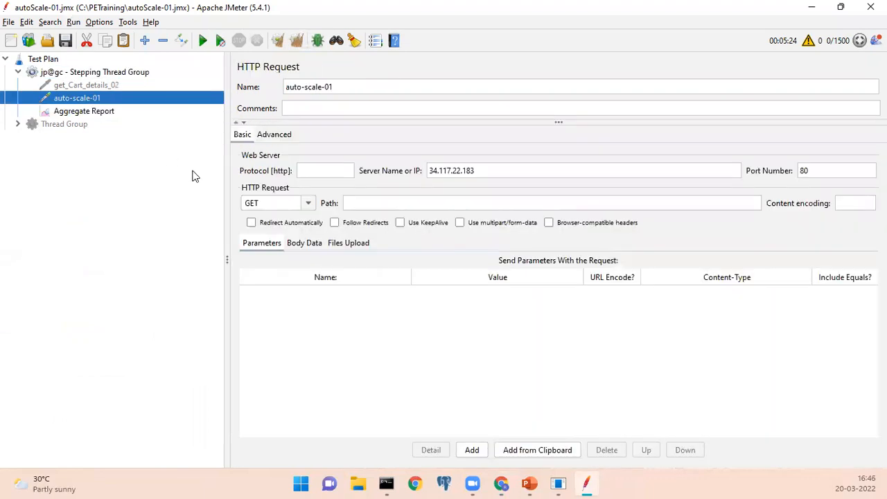
left_click(451, 170)
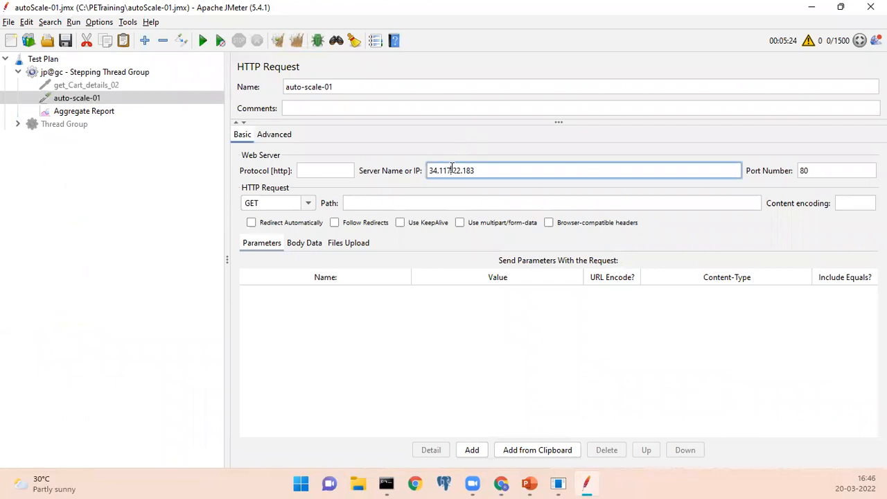
triple_click(451, 170)
Save the test plan and start the Stepping Thread Group load test without pauses, showing the Aggregate Report.
left_click(66, 40)
left_click(96, 71)
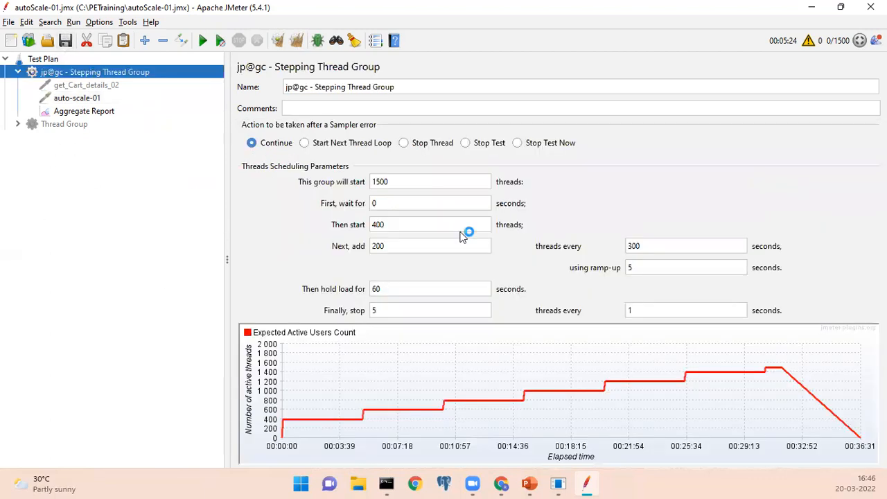
double_click(374, 229)
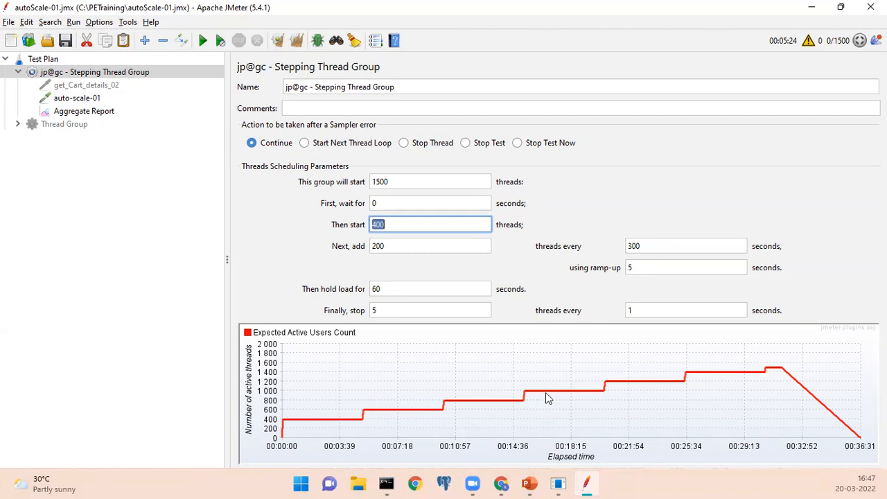
left_click(66, 41)
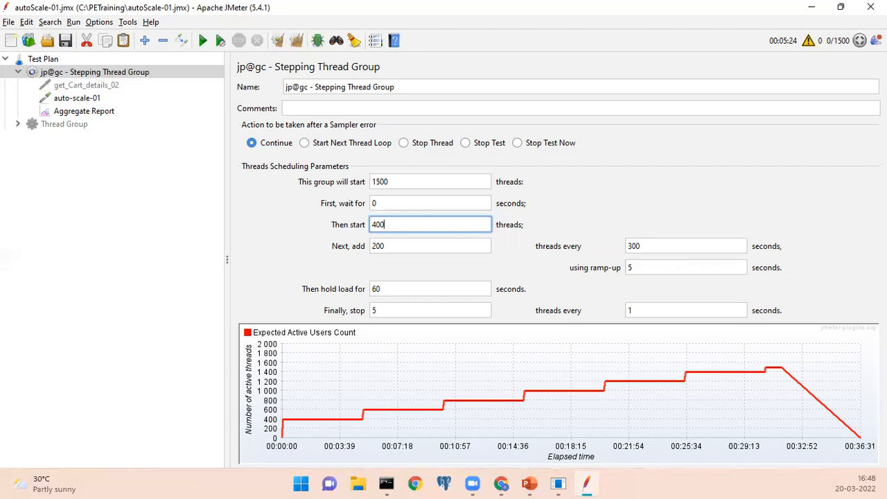
left_click(221, 44)
left_click(102, 112)
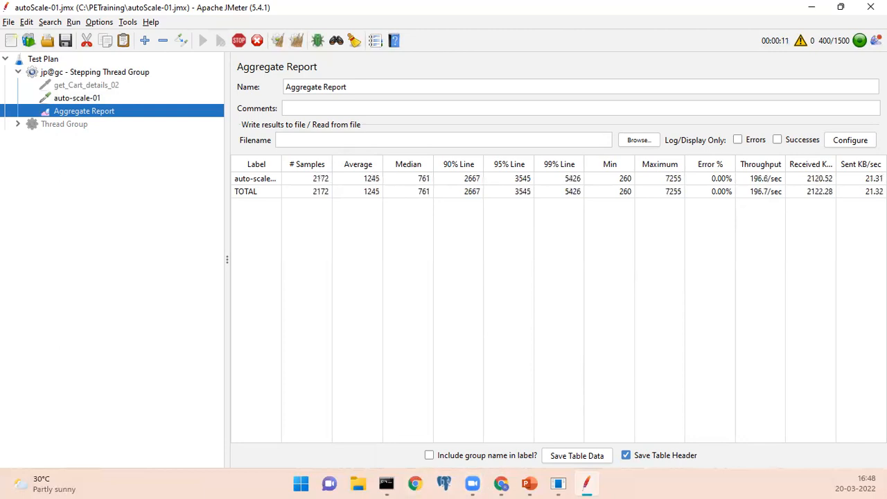
Switch to Chrome and turn on automatic refresh for the my-dash-board monitoring charts.
mouse_move(500, 483)
left_click(521, 440)
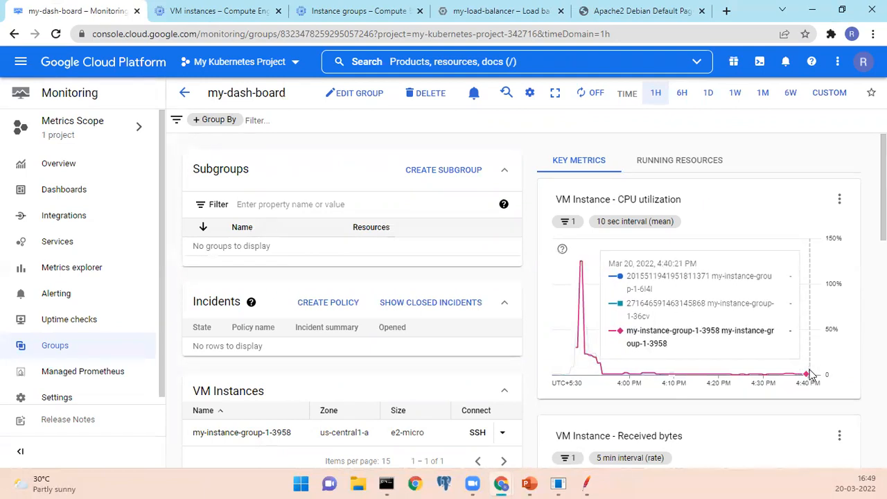
scroll(427, 368, "down", 3)
scroll(428, 367, "up", 3)
left_click(586, 97)
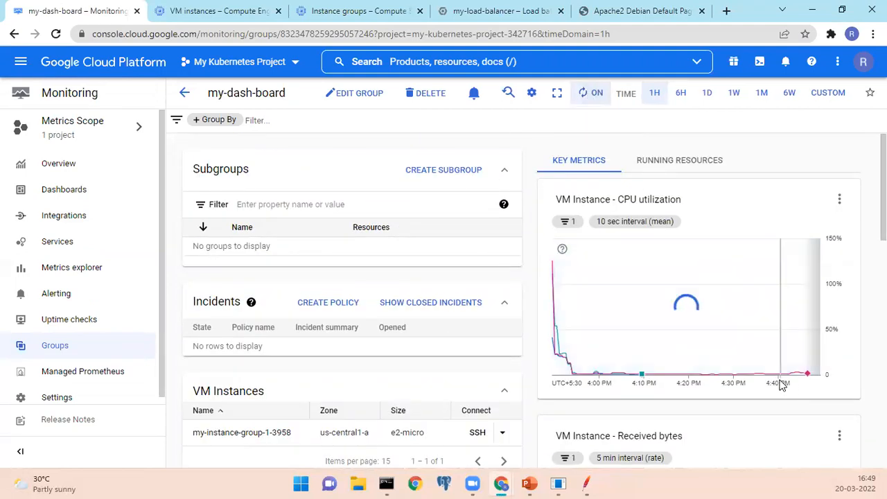
Examine the latest CPU utilization readings, the VM Instances list and the Received bytes chart on my-dash-board.
mouse_move(800, 379)
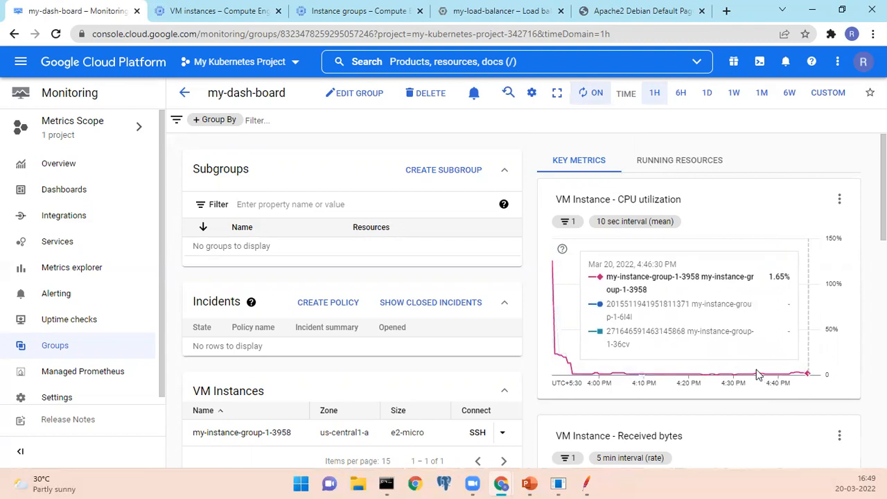
scroll(443, 346, "down", 3)
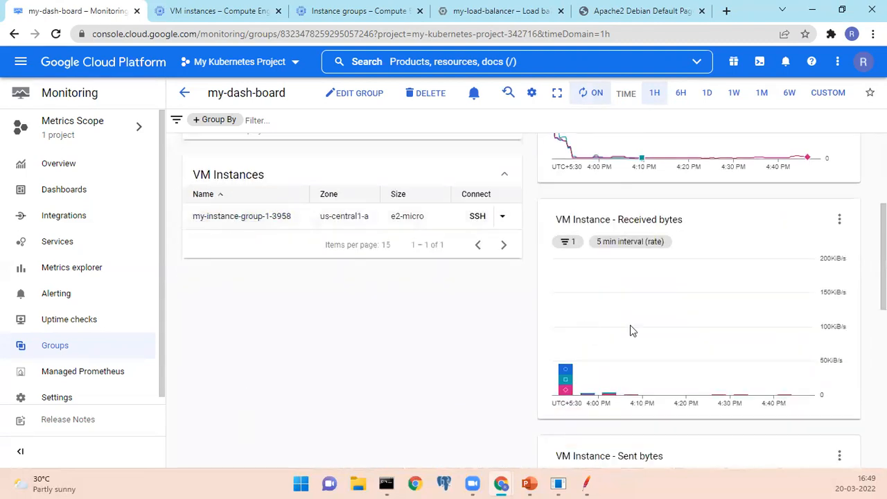
scroll(753, 332, "up", 1)
scroll(753, 333, "up", 3)
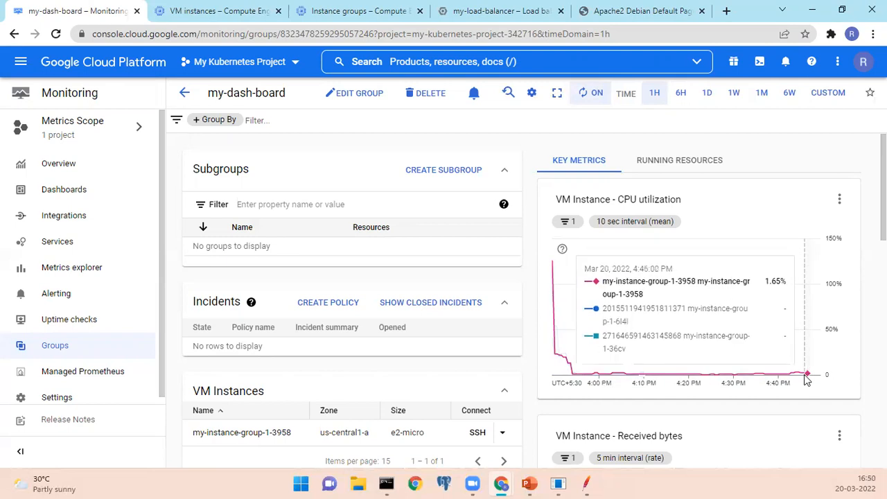
Try to reload the Compute Engine VM instances page and close its browser tab.
left_click(231, 18)
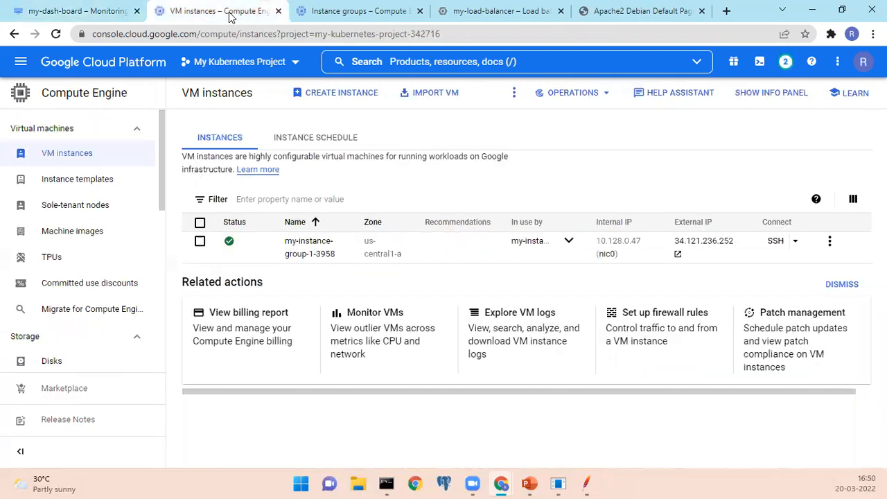
left_click(55, 38)
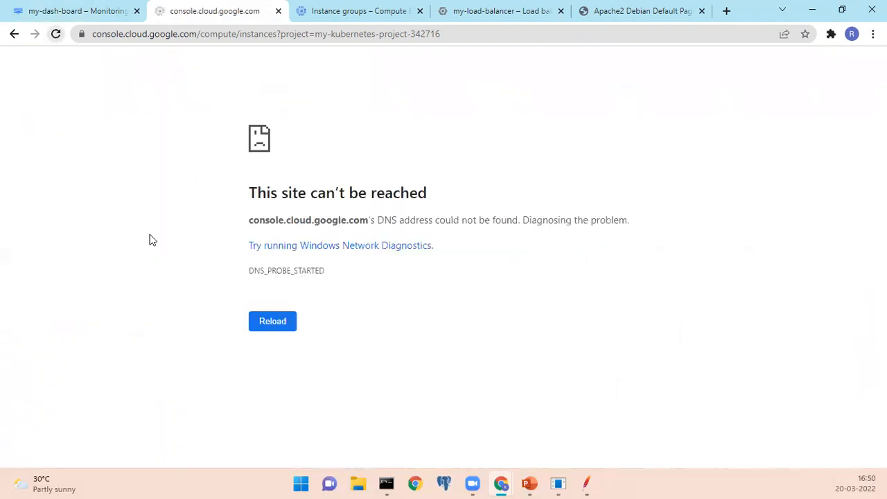
left_click(55, 35)
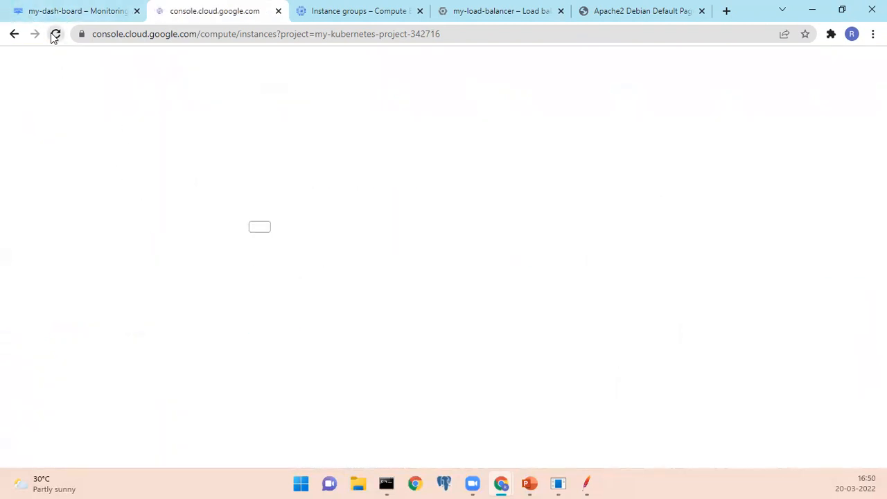
left_click(278, 11)
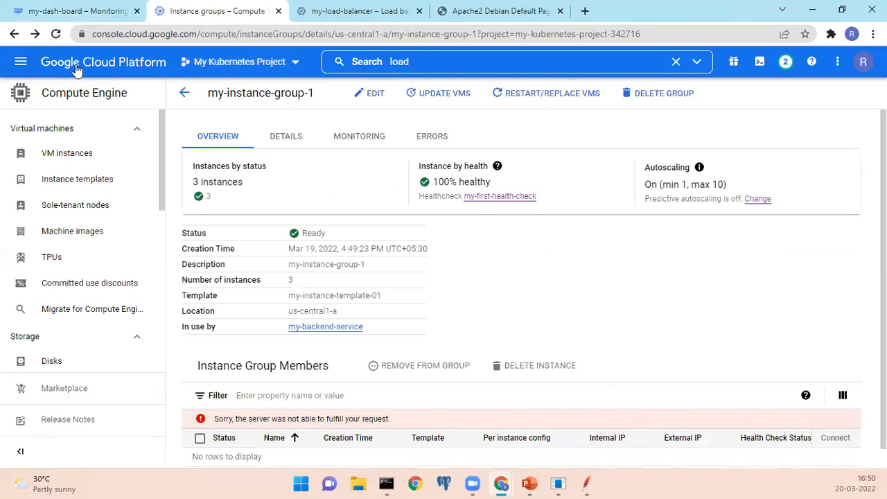
Open the Compute Engine VM instances page in a new browser tab and return to the my-instance-group-1 overview.
left_click(22, 63)
mouse_move(84, 309)
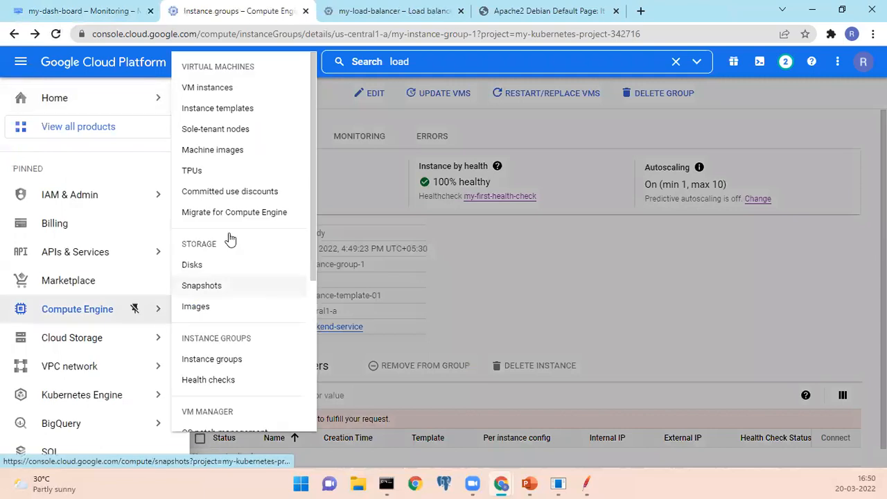
right_click(247, 104)
left_click(258, 106)
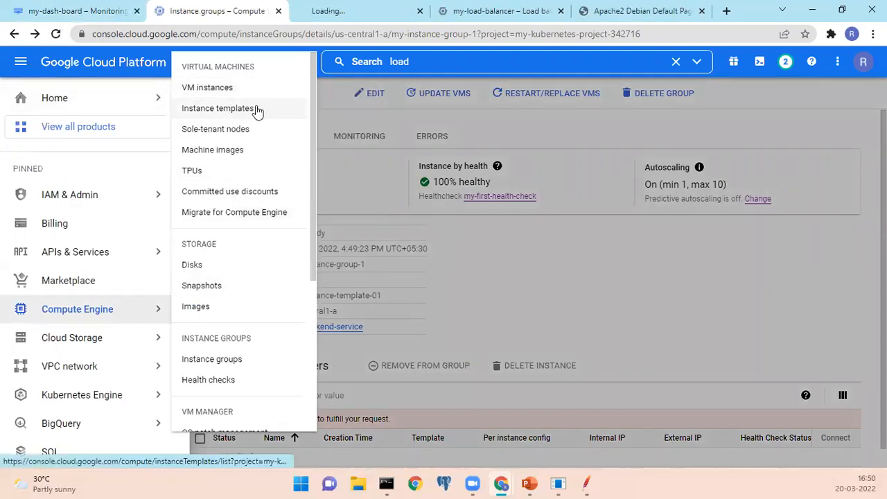
left_click(346, 11)
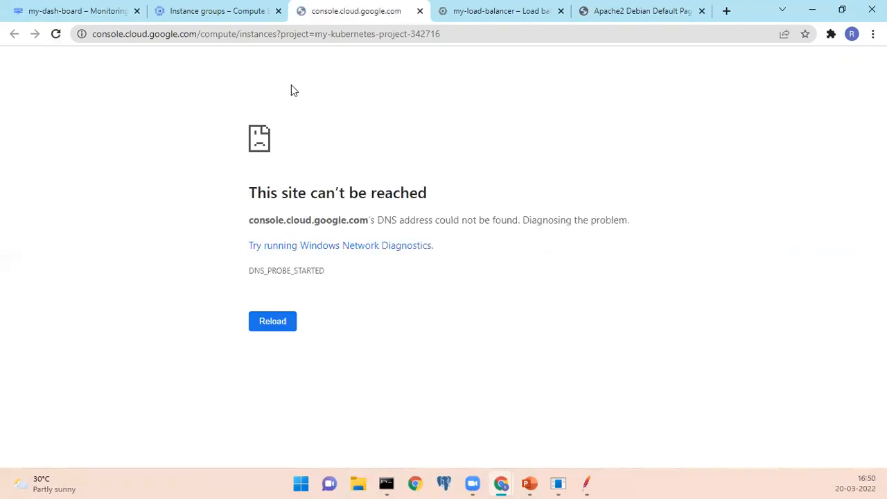
left_click(231, 12)
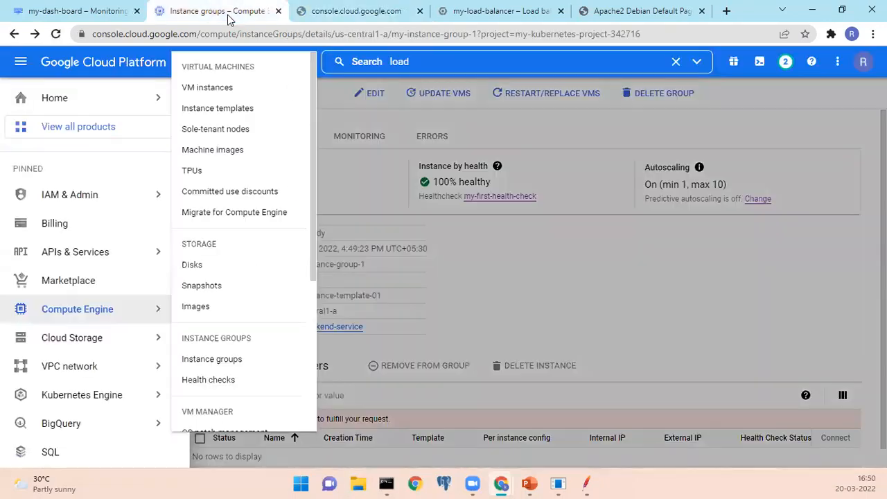
left_click(336, 99)
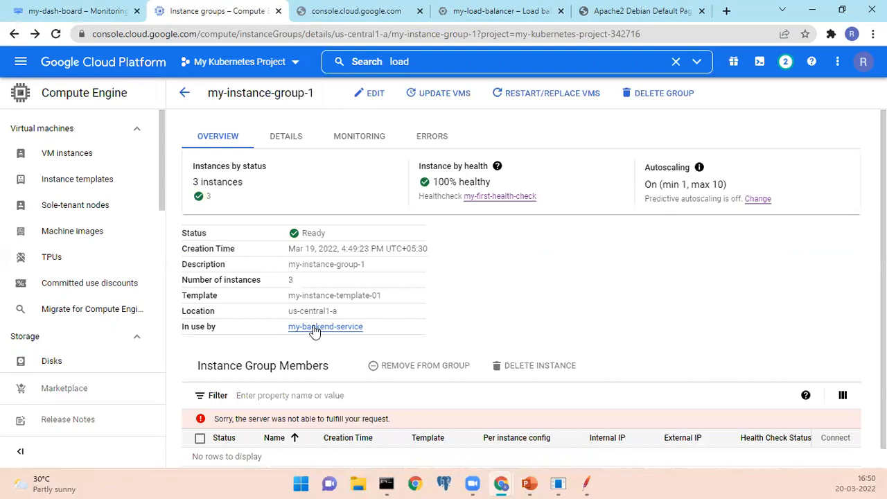
Examine the Instance Group Members section, and switch to JMeter and back to check the running test's Aggregate Report.
scroll(312, 344, "down", 1)
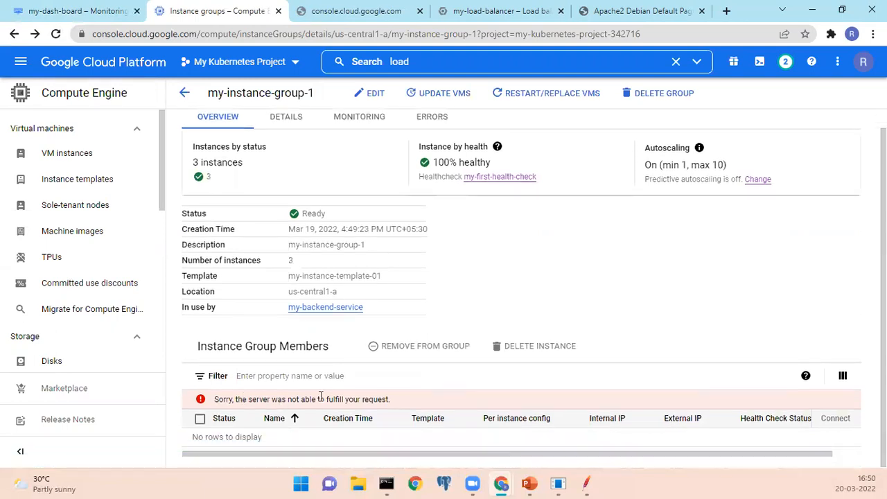
left_click_drag(242, 399, 323, 399)
left_click(584, 484)
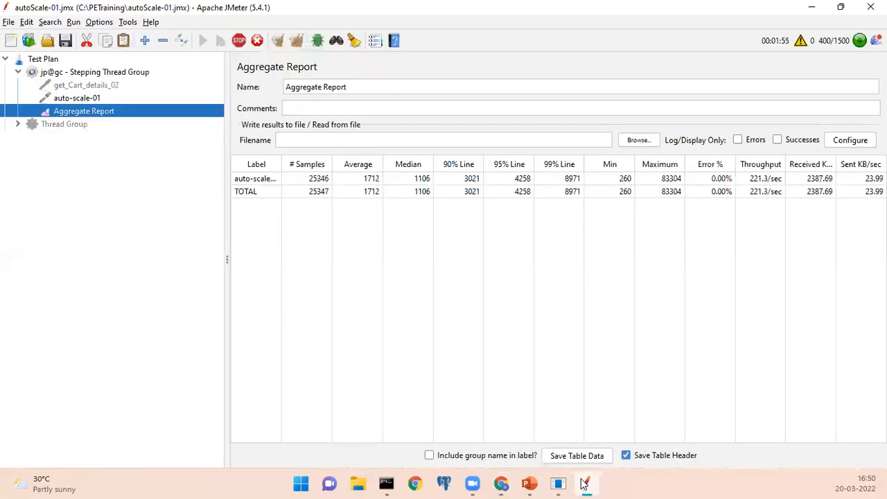
left_click(584, 484)
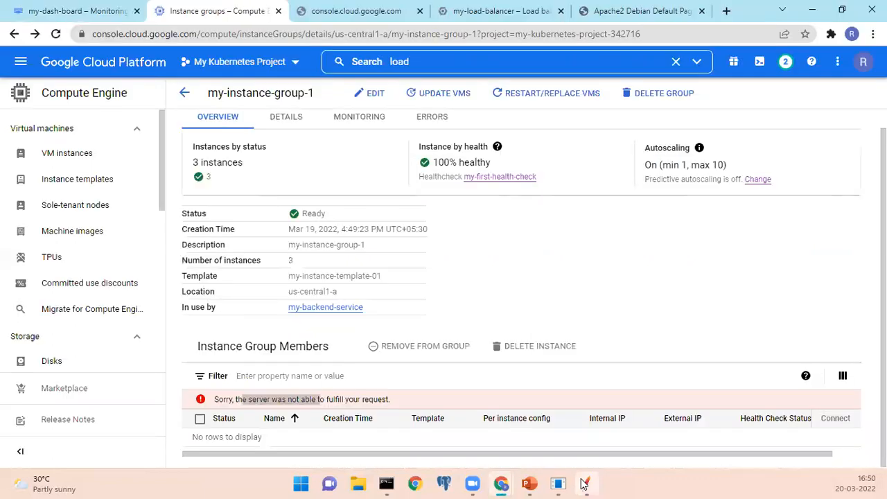
left_click(584, 484)
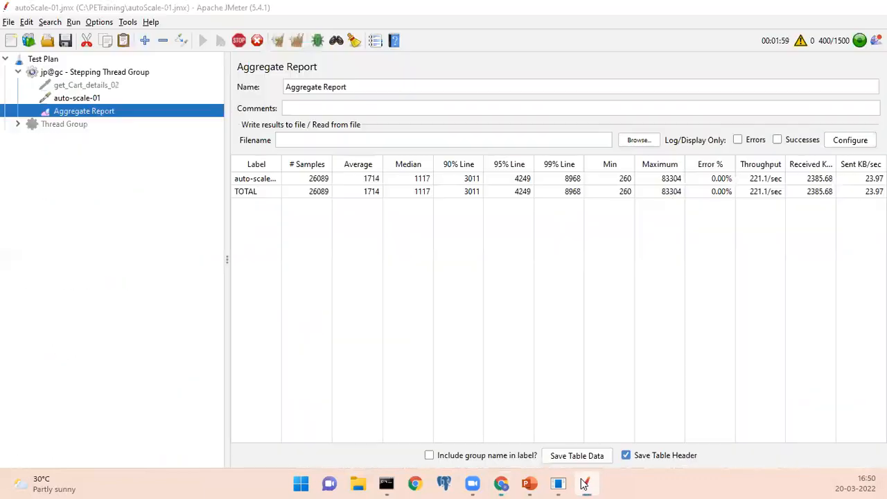
left_click(584, 484)
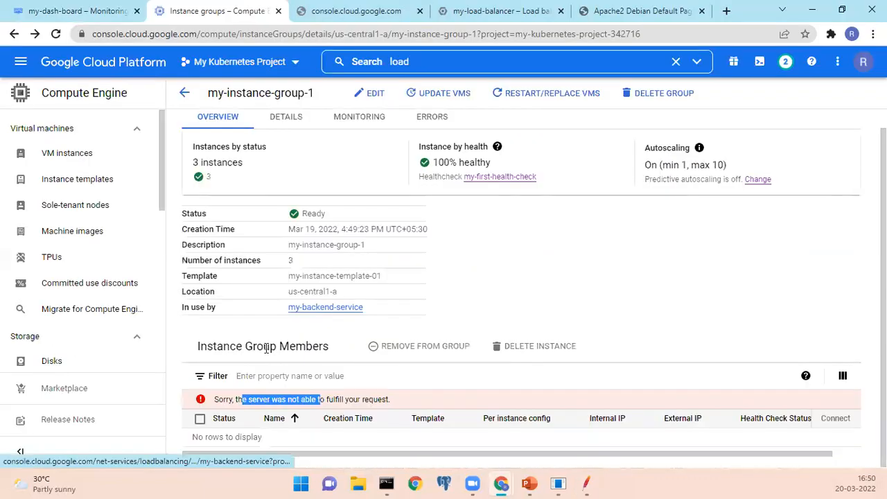
Reload the my-instance-group-1 page and check its instance status, health and group members.
left_click(57, 34)
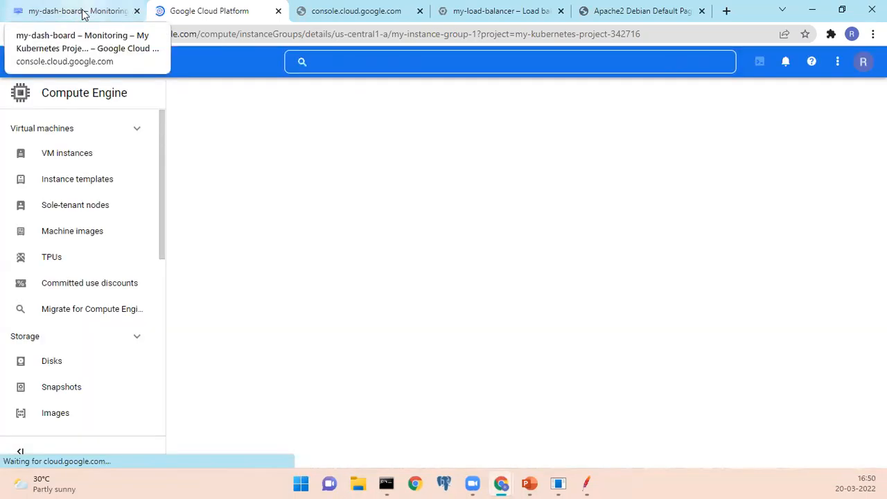
left_click(81, 11)
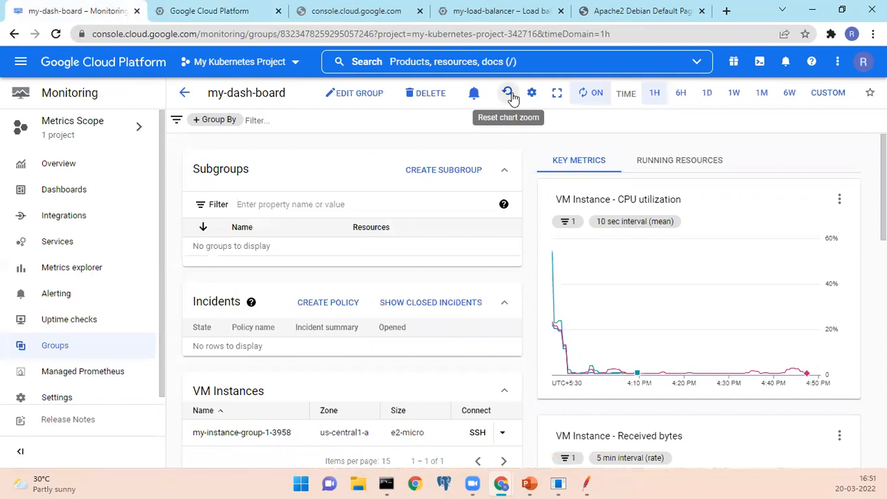
left_click(250, 15)
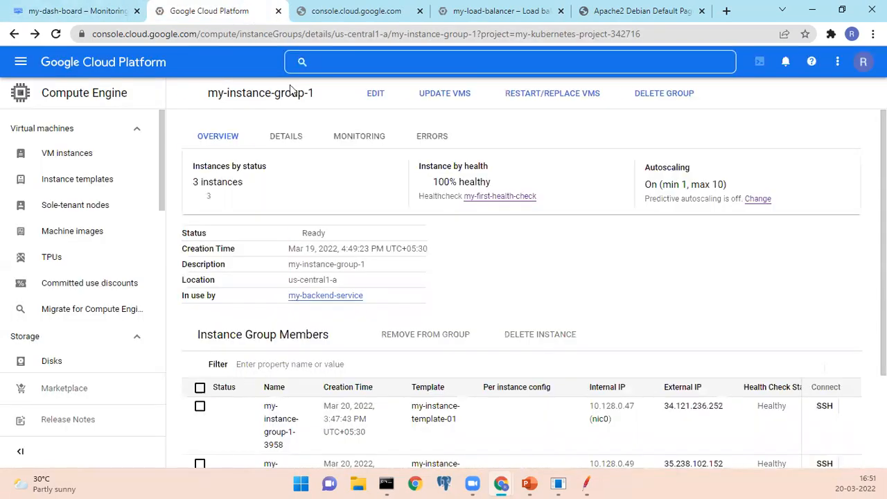
scroll(386, 274, "down", 3)
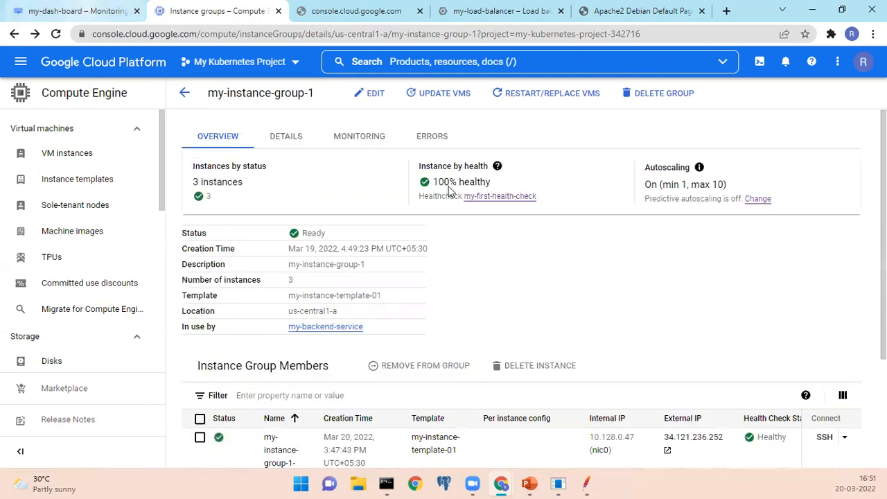
Examine the CPU utilization, Running Instances, Received bytes and Sent bytes charts on my-dash-board.
left_click(83, 11)
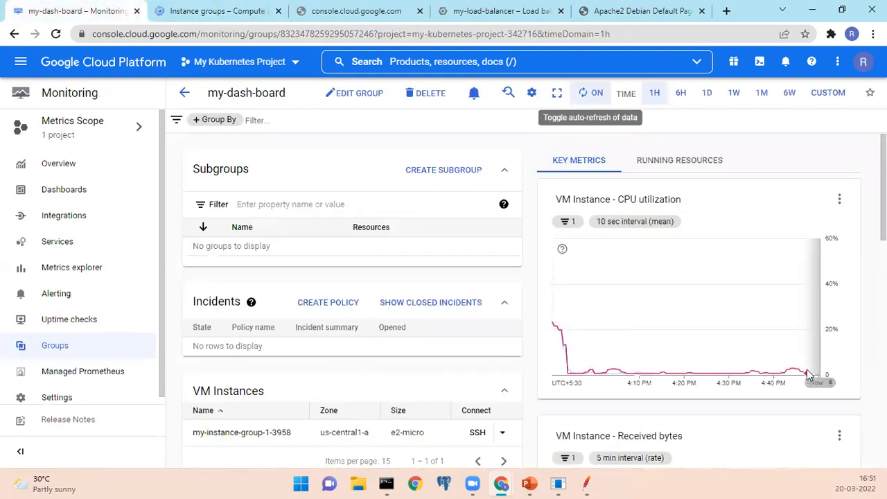
mouse_move(808, 374)
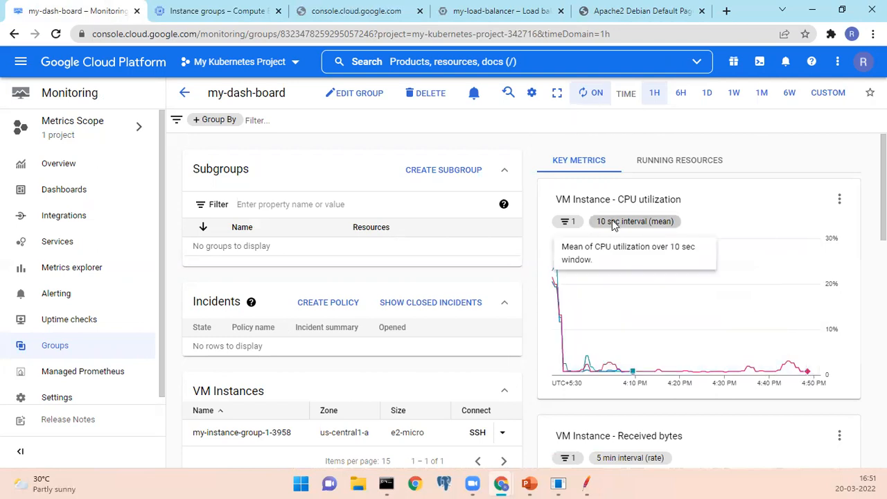
left_click(657, 165)
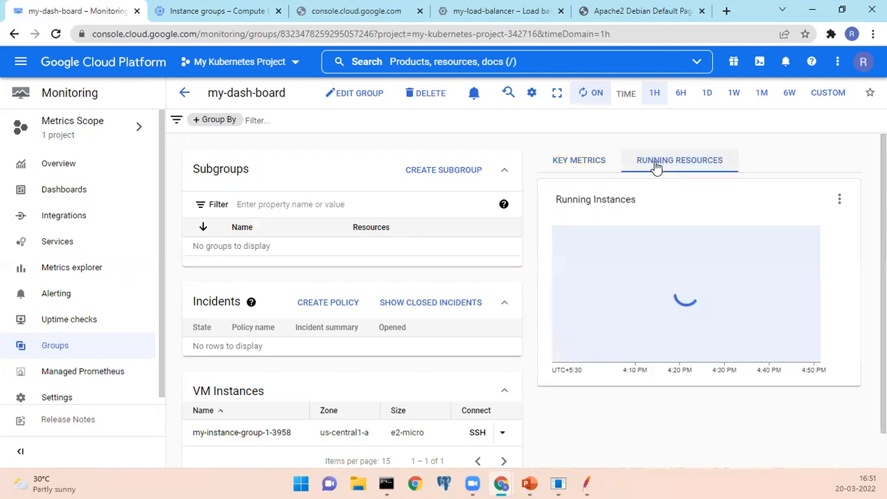
left_click(555, 171)
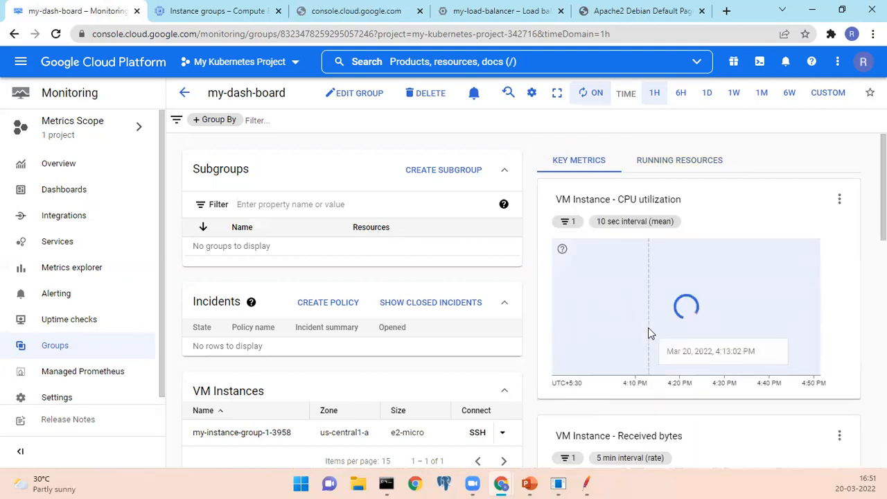
scroll(355, 380, "down", 7)
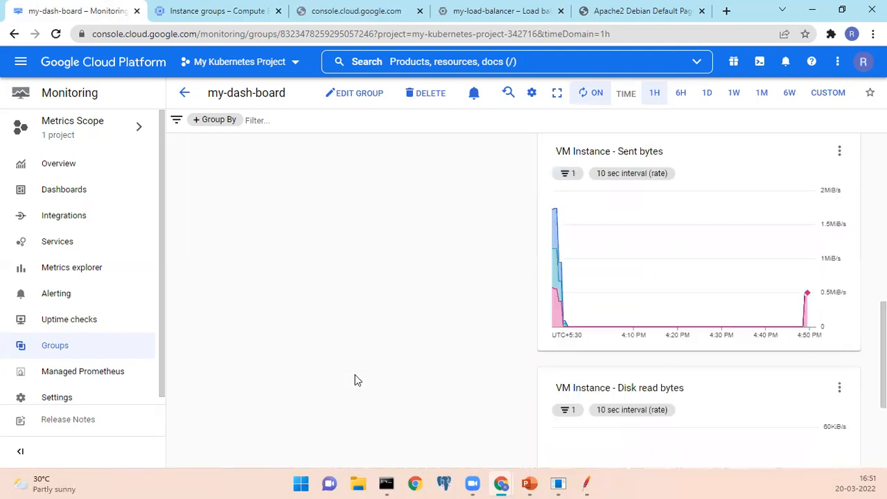
scroll(355, 380, "up", 4)
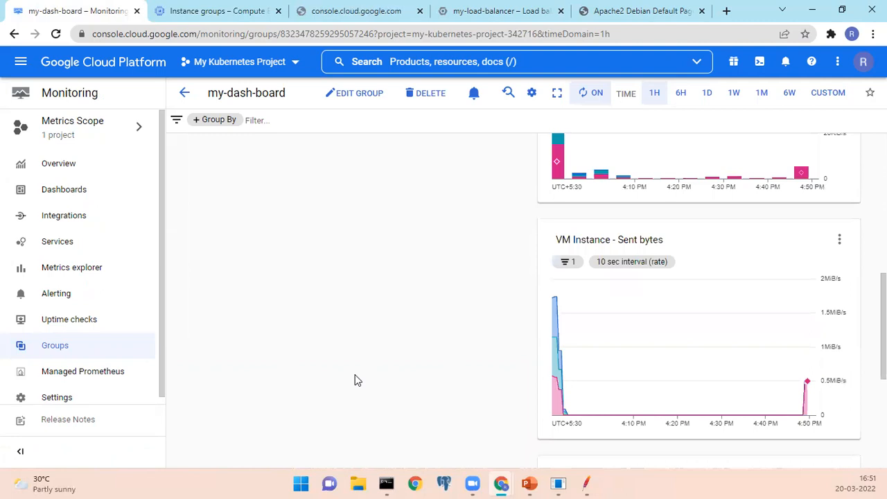
Reload my-dash-board and examine its VM Instances list and the latest CPU utilization readings.
left_click(55, 34)
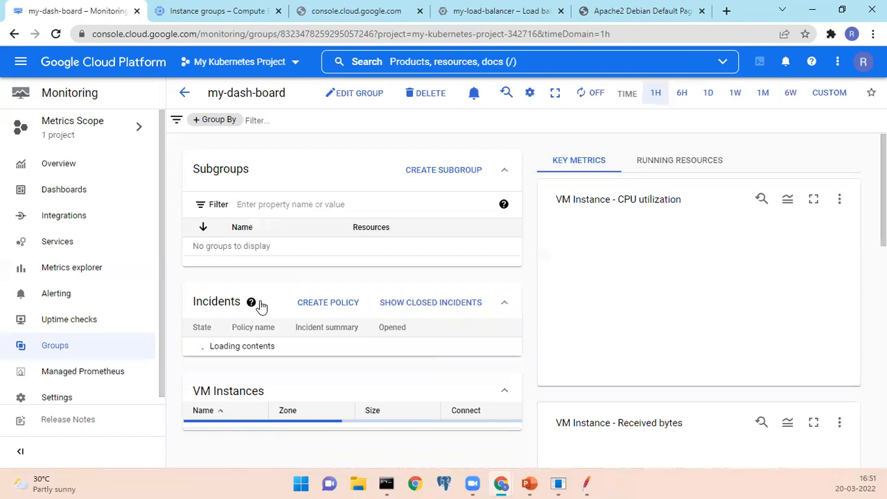
scroll(485, 409, "down", 3)
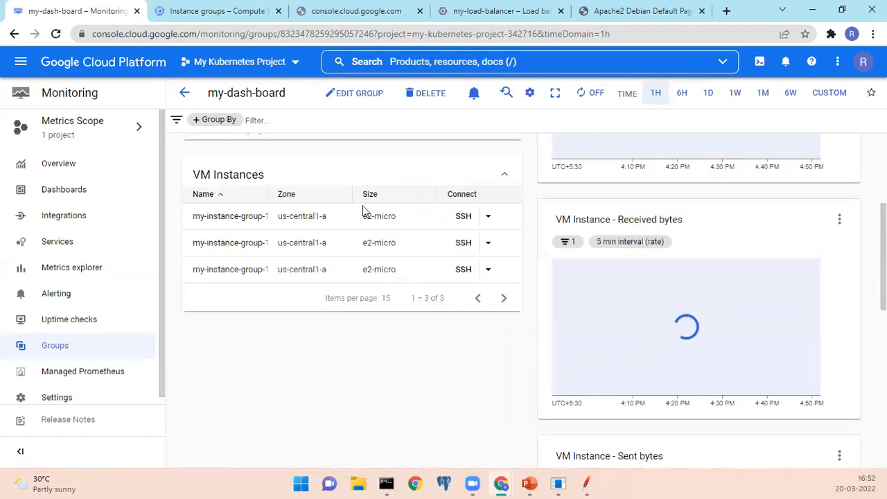
scroll(619, 325, "up", 3)
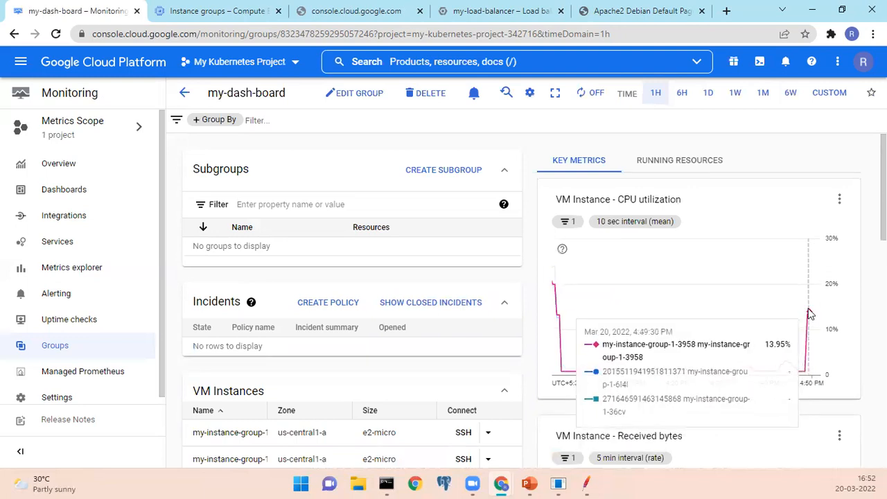
scroll(400, 383, "down", 1)
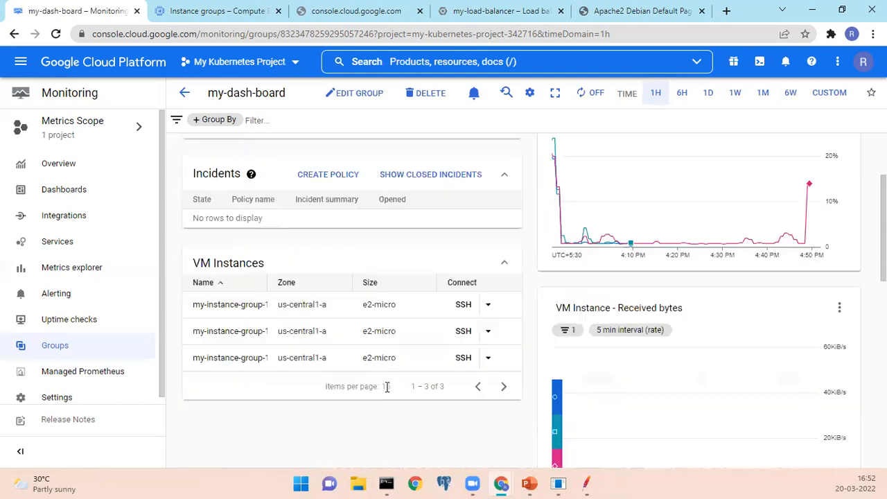
scroll(197, 253, "down", 2)
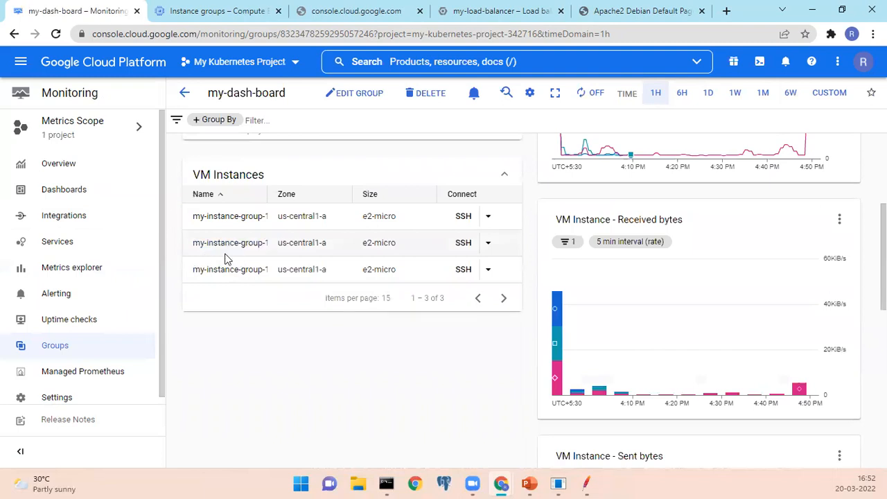
scroll(366, 364, "up", 3)
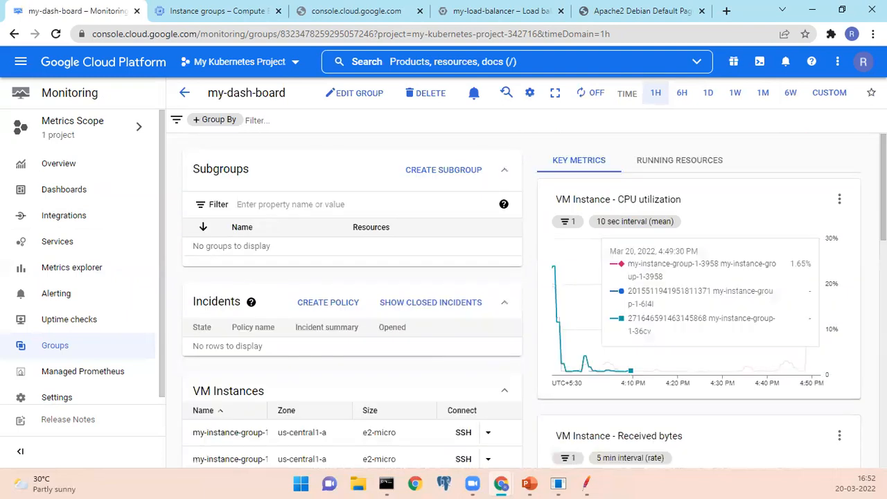
mouse_move(811, 311)
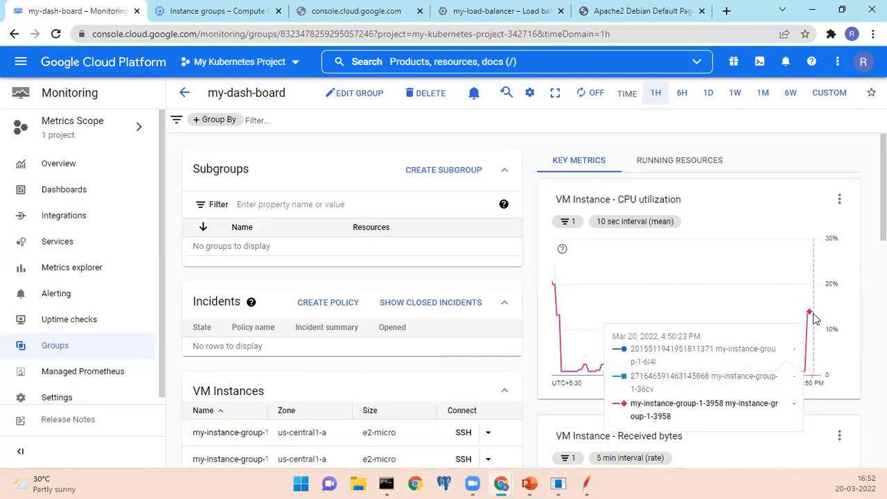
Reload the Compute Engine VM instances page in its browser tab.
left_click(204, 16)
left_click(333, 20)
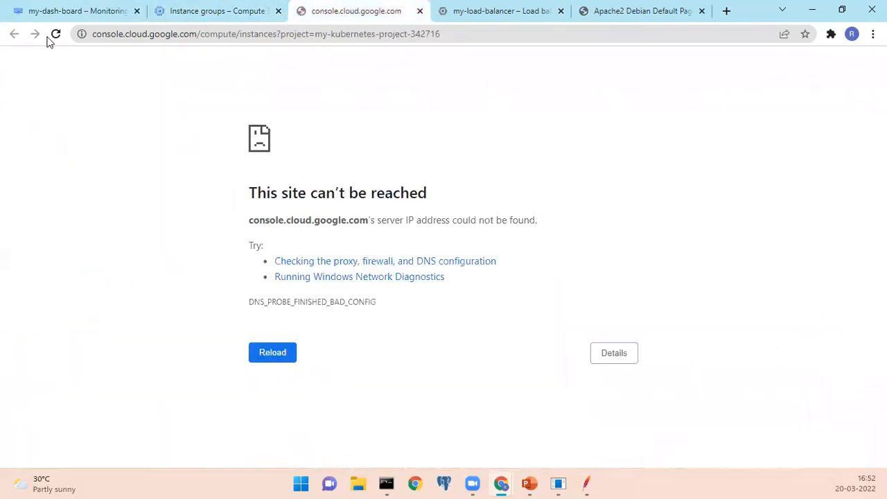
left_click(54, 33)
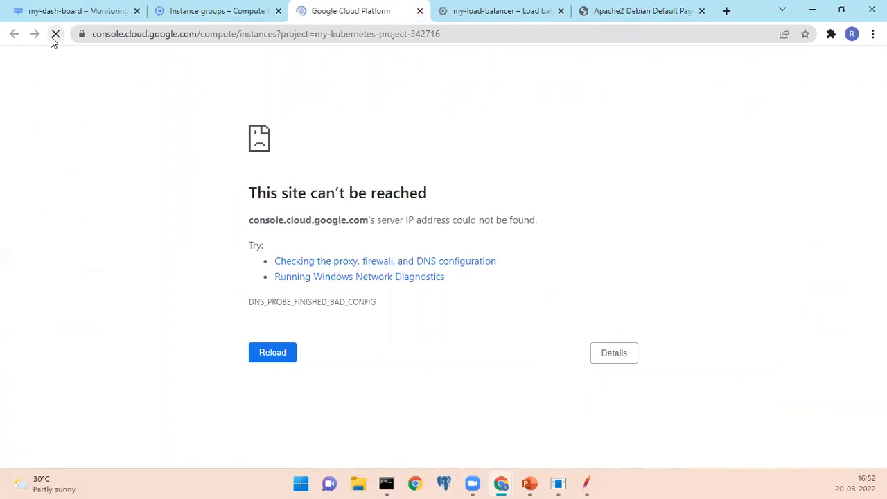
Examine the status of my-instance-group-1's members, and switch to JMeter and back to check the Aggregate Report.
left_click(232, 19)
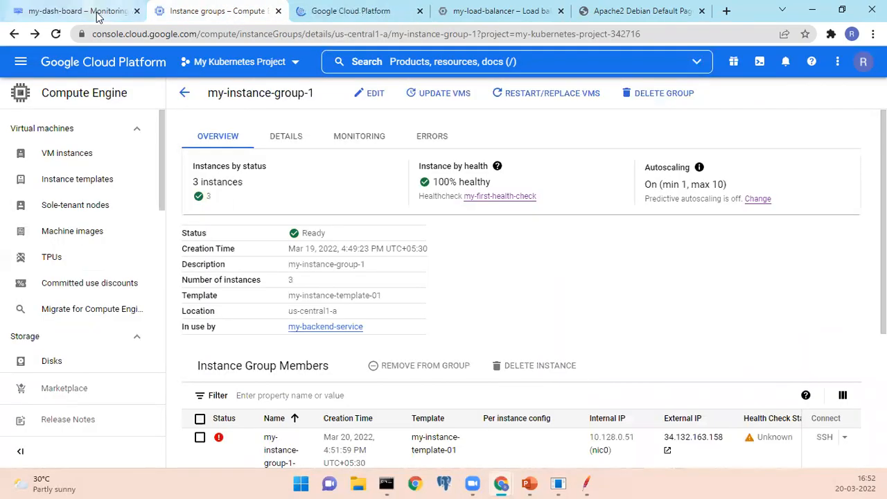
left_click(127, 17)
left_click(199, 14)
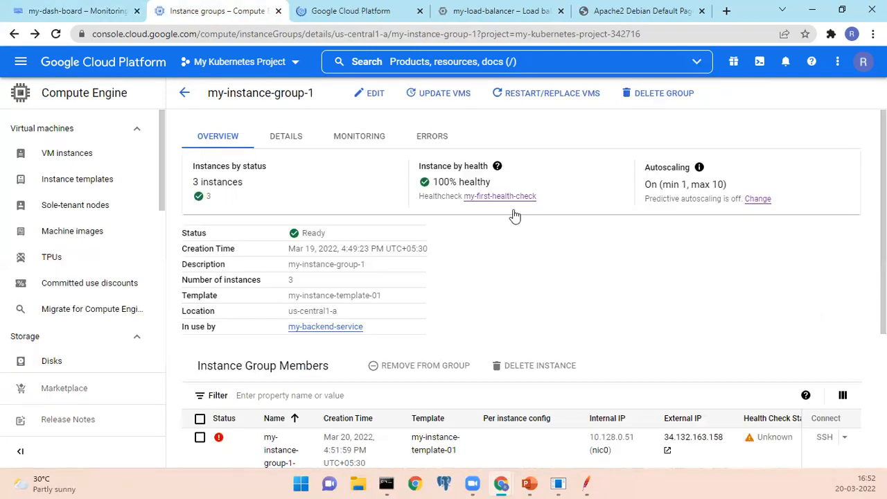
scroll(491, 337, "down", 3)
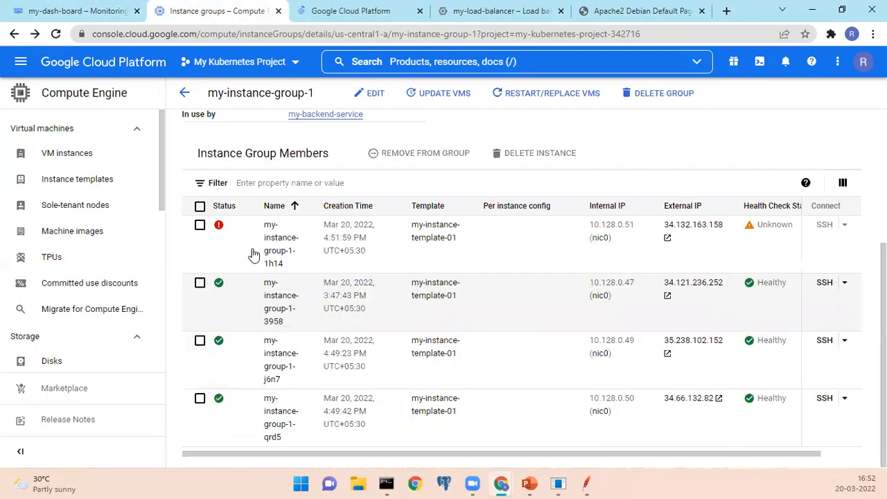
mouse_move(218, 227)
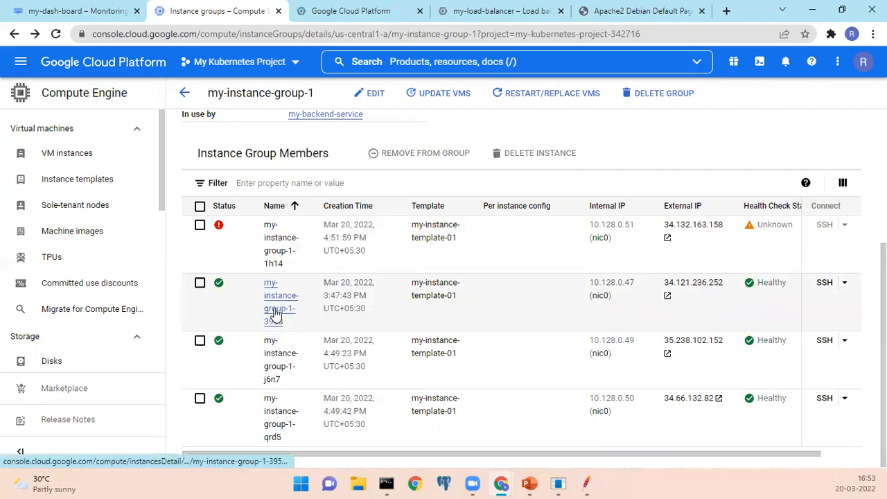
left_click(585, 483)
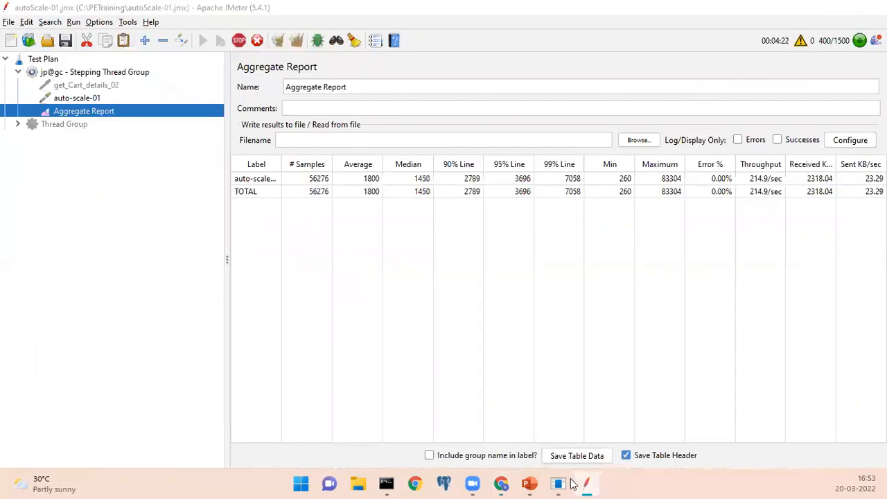
key("alt+Tab")
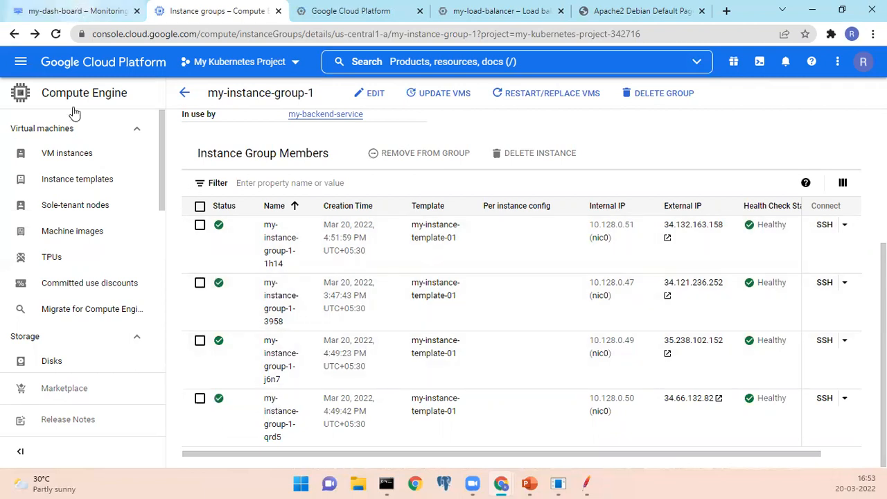
Reload my-dash-board and examine the latest point on the VM Instance - CPU utilization chart.
left_click(78, 10)
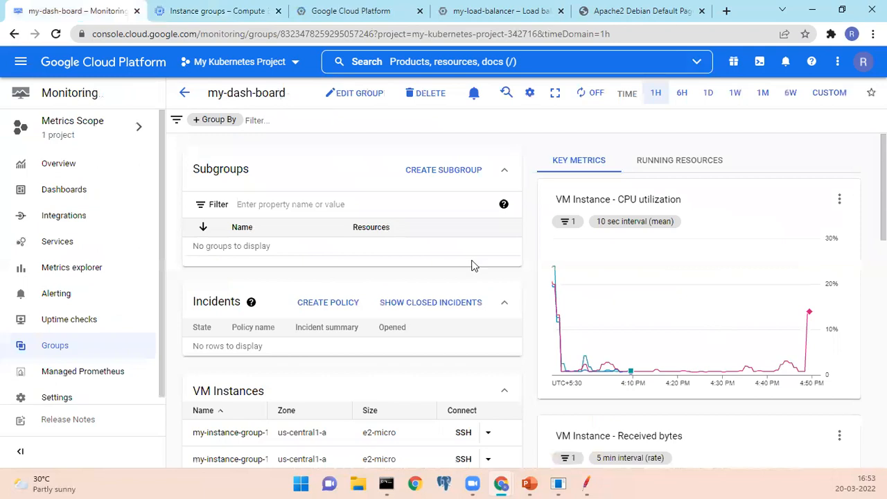
left_click(55, 33)
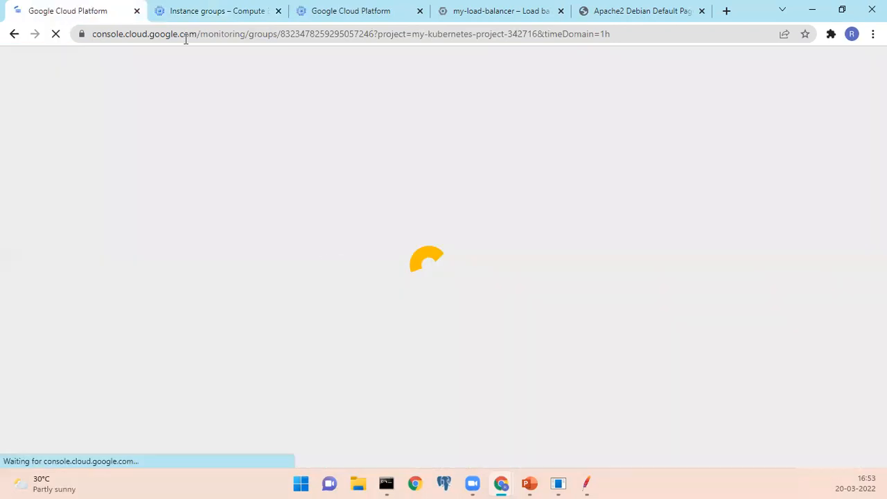
left_click(188, 15)
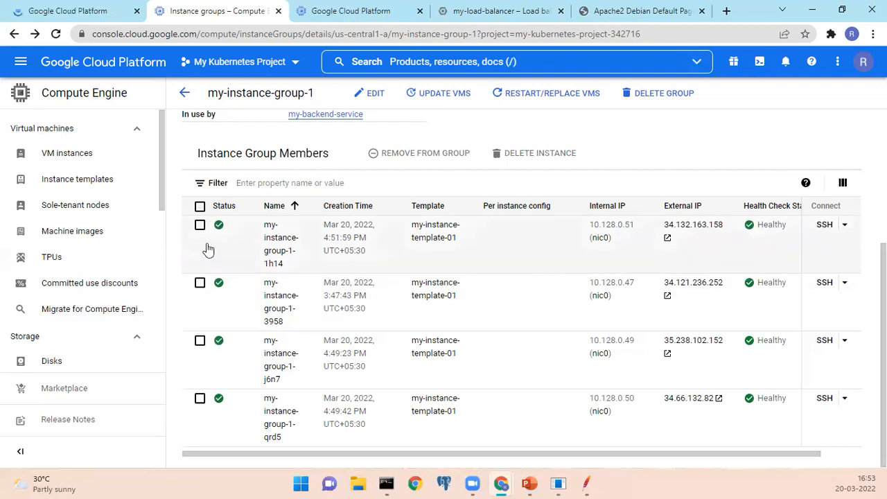
left_click(70, 13)
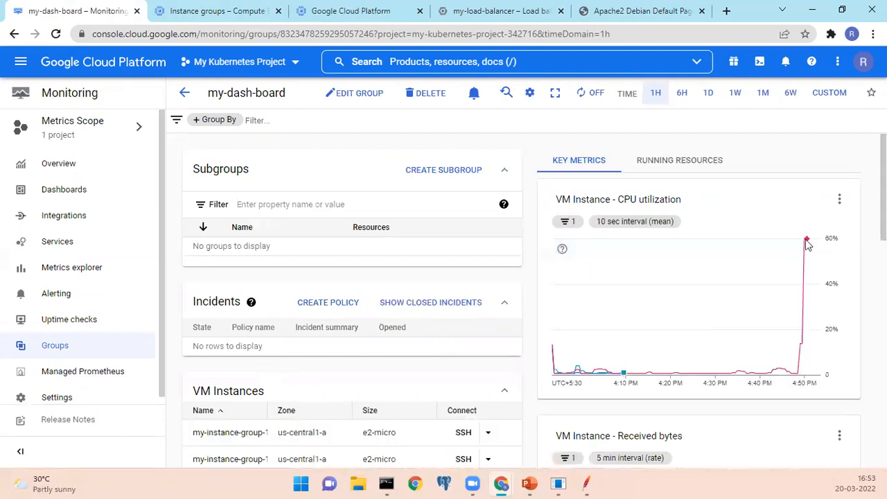
mouse_move(807, 244)
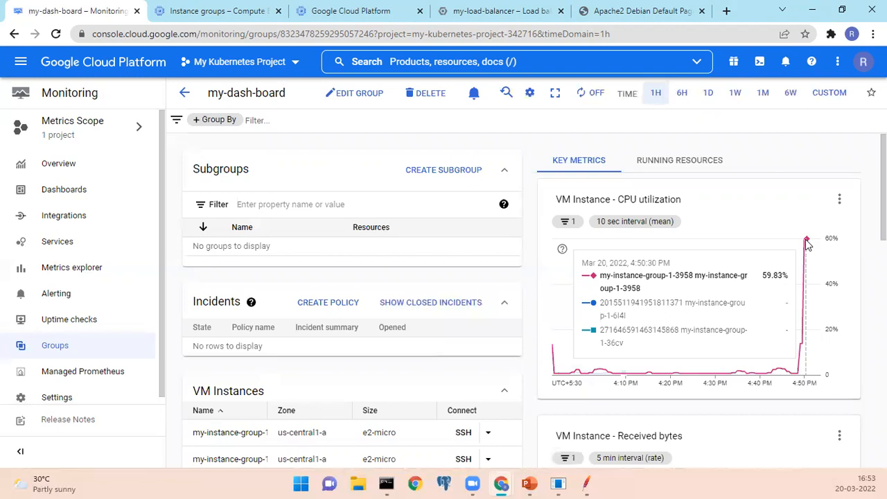
Switch to JMeter, stop the running load test, and return to my-dash-board in the browser.
left_click(586, 484)
left_click(238, 40)
mouse_move(500, 483)
left_click(527, 423)
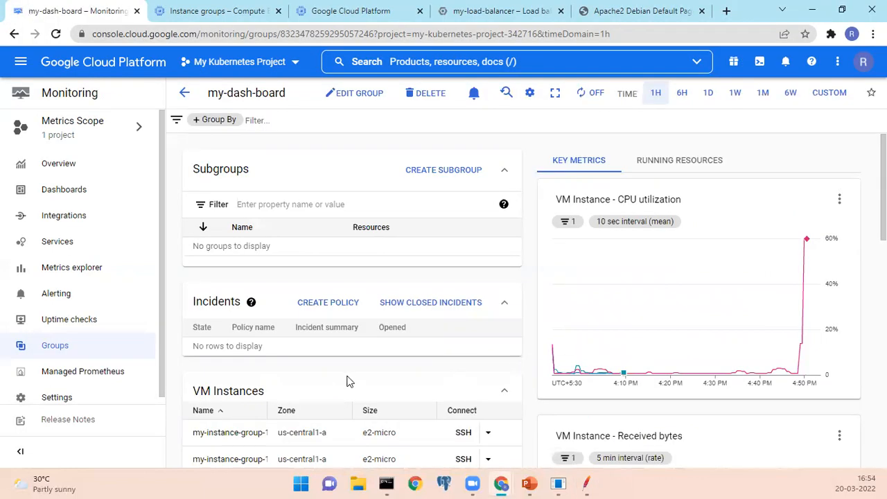
Examine the VM Instances list and the Received bytes chart on my-dash-board.
scroll(350, 381, "down", 3)
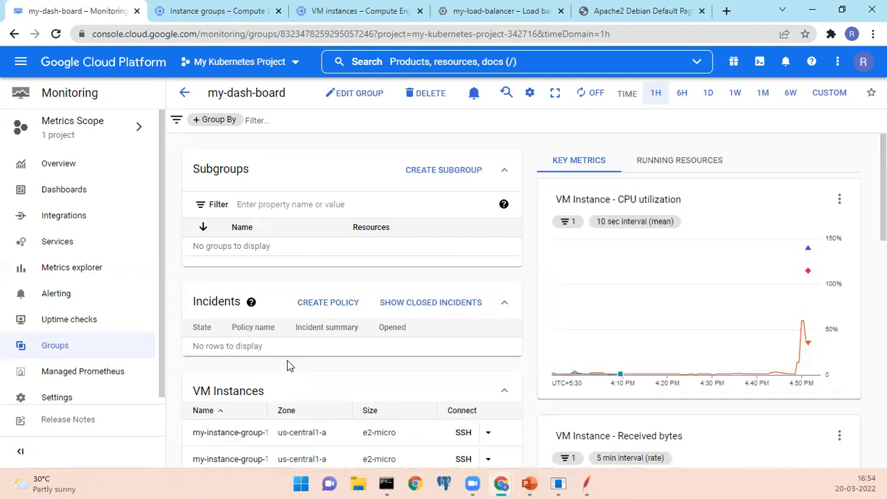
scroll(290, 366, "down", 3)
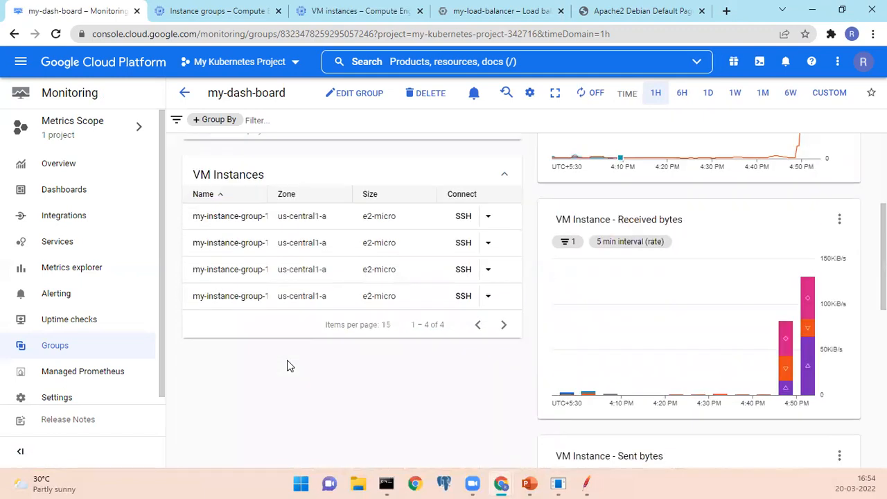
scroll(290, 365, "up", 3)
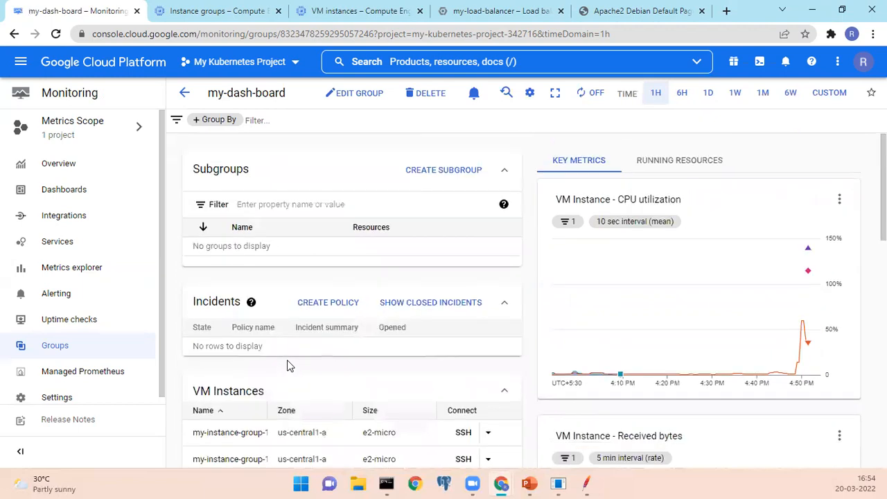
Switch to JMeter to view the auto-scale-01 HTTP request, and return to my-dash-board in the browser.
left_click(587, 483)
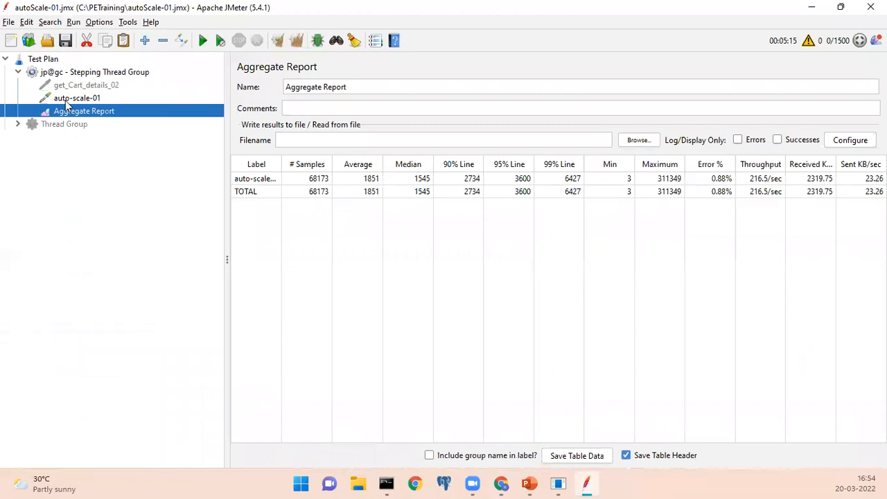
left_click(91, 99)
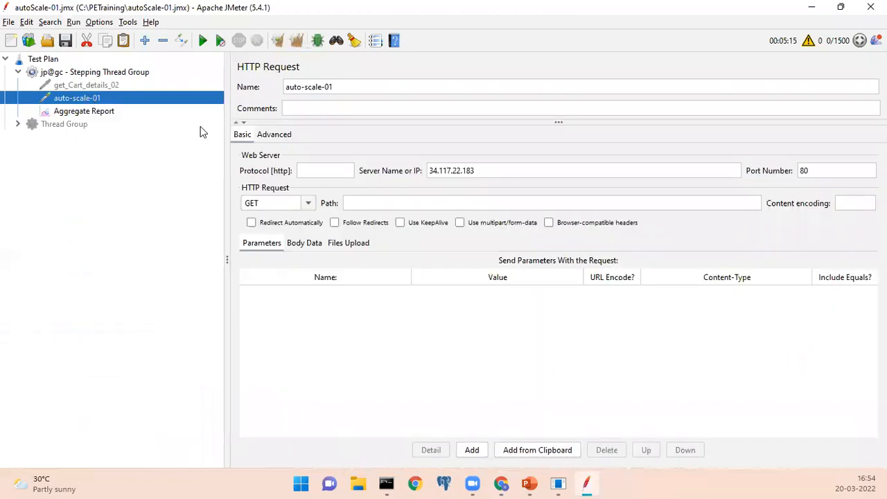
mouse_move(503, 484)
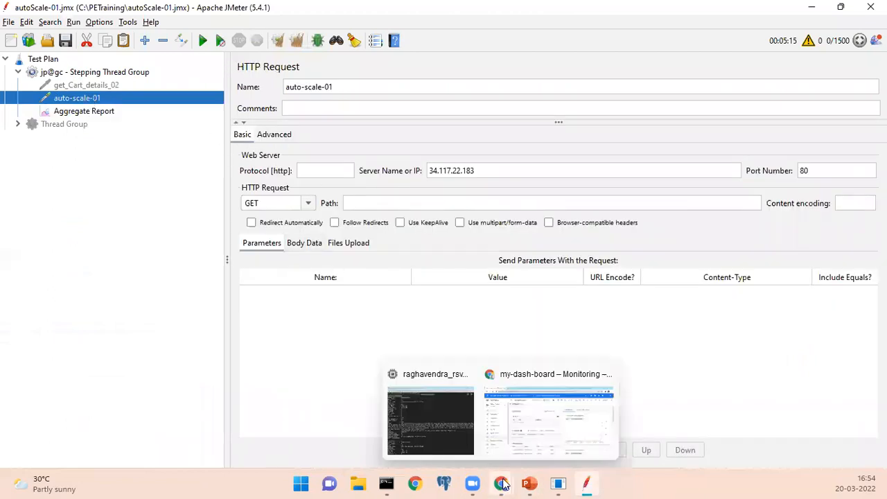
left_click(525, 435)
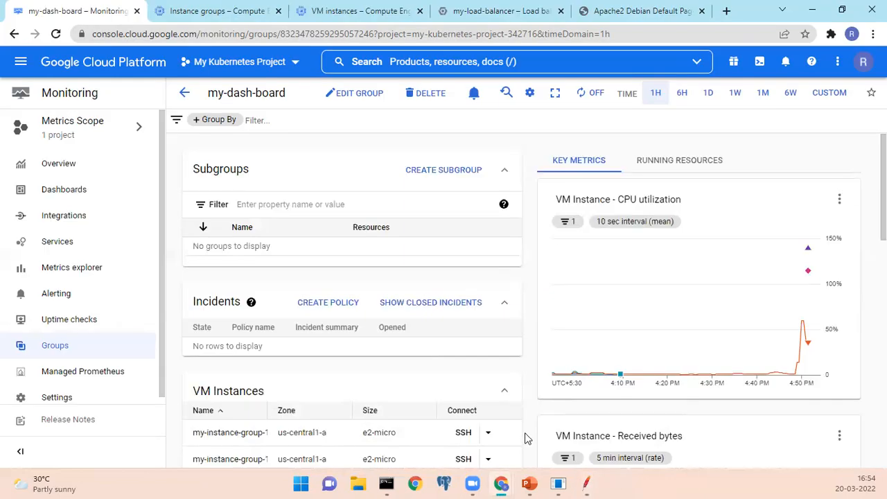
Examine the CPU utilization and Received bytes charts on my-dash-board, switching to JMeter and back.
mouse_move(791, 339)
scroll(386, 376, "down", 6)
scroll(247, 273, "up", 3)
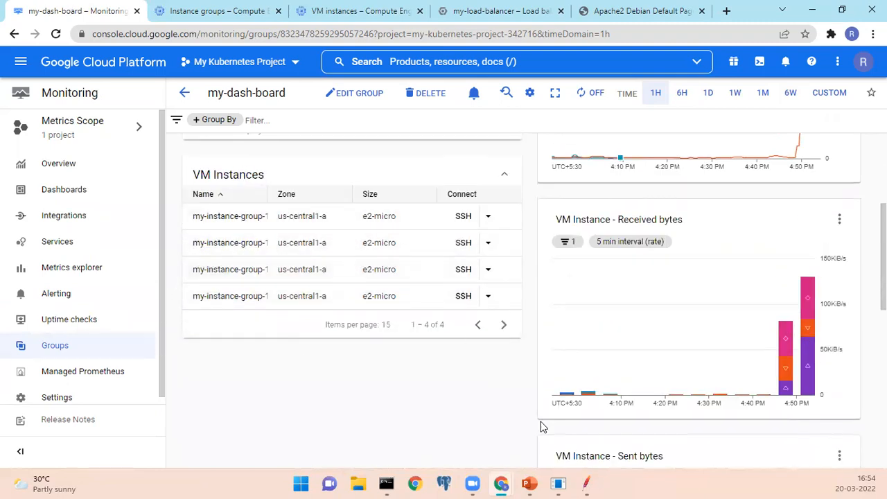
mouse_move(586, 483)
left_click(612, 422)
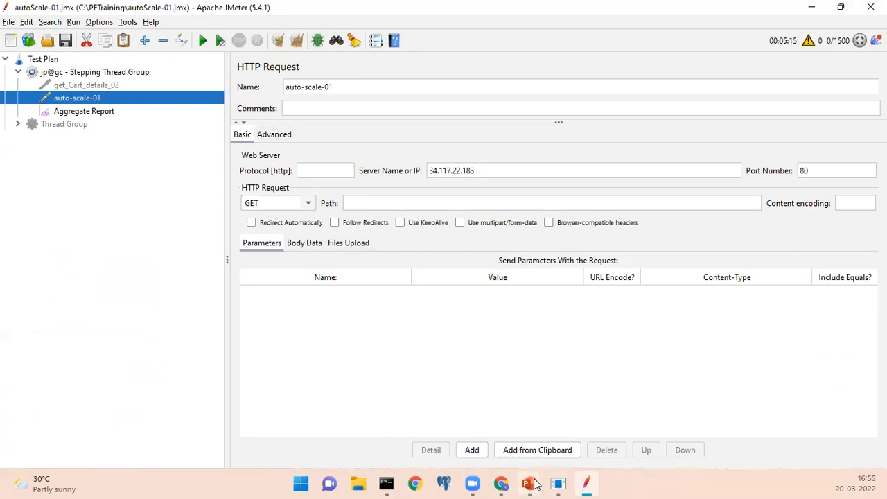
mouse_move(510, 480)
left_click(544, 424)
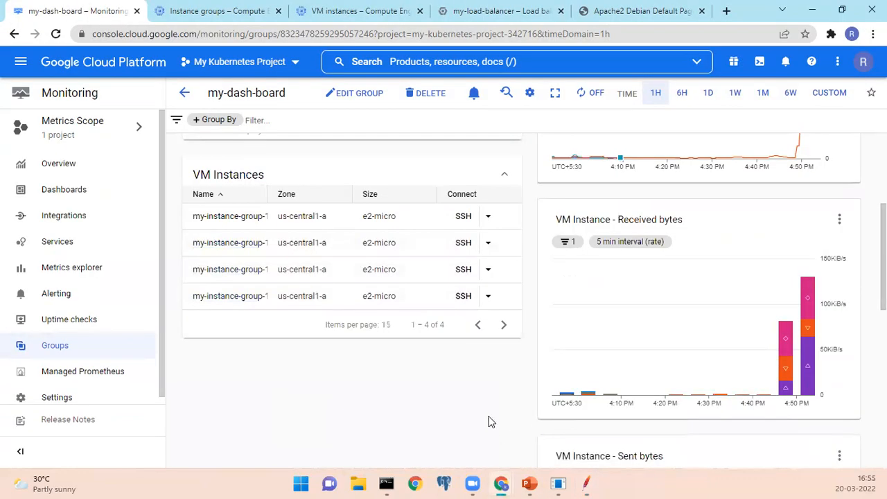
Reload my-dash-board and examine its VM Instances list, CPU utilization chart and Received bytes chart.
scroll(447, 400, "up", 5)
key("F5")
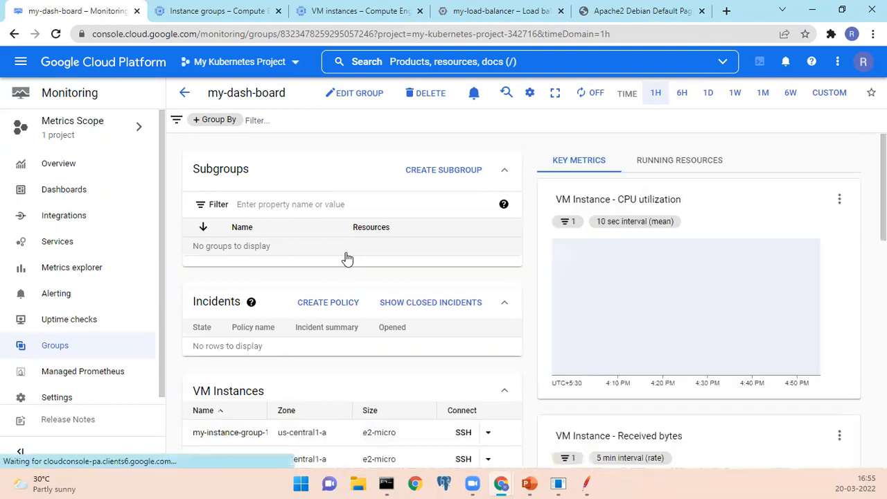
scroll(347, 258, "down", 3)
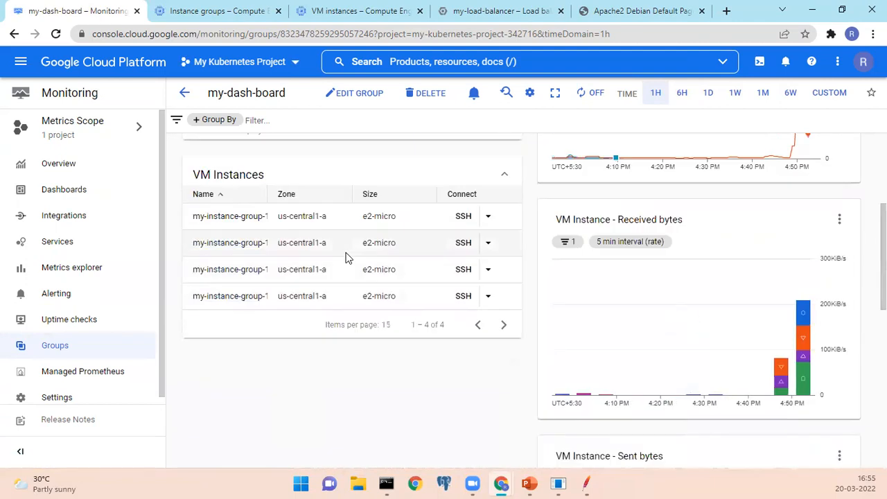
scroll(347, 258, "up", 3)
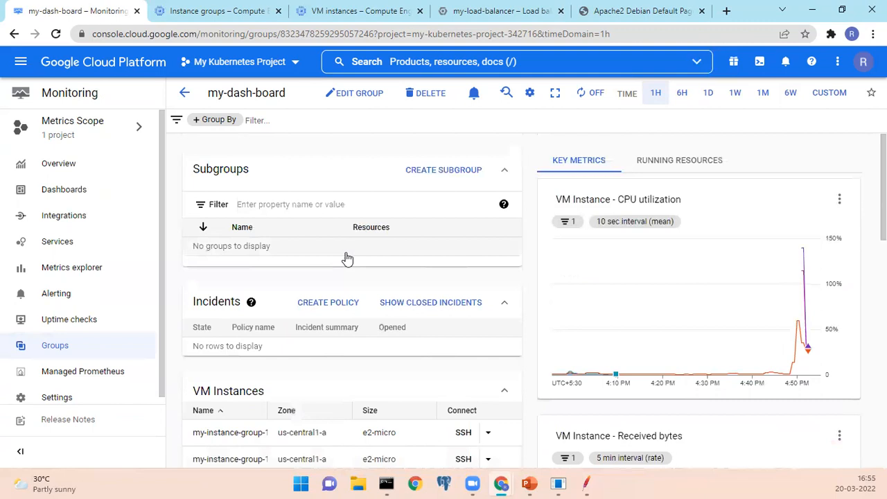
scroll(347, 259, "down", 3)
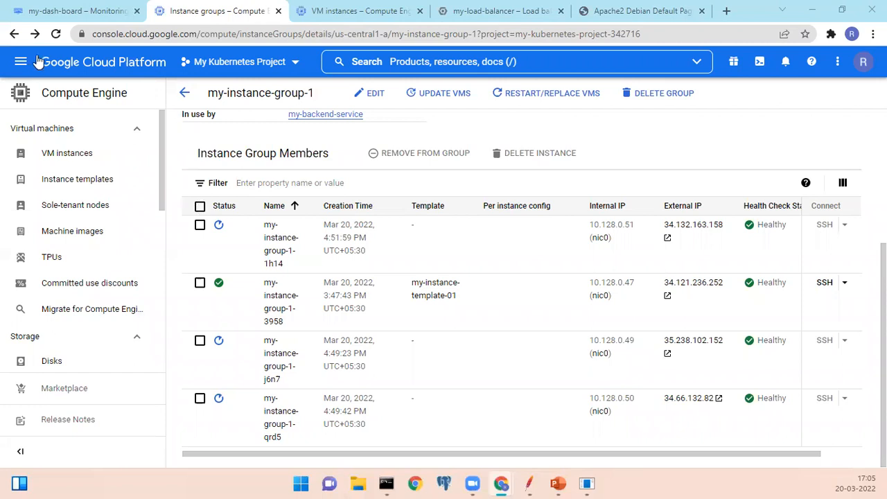
Reload the my-instance-group-1 page and examine the status of its Instance Group Members.
left_click(54, 36)
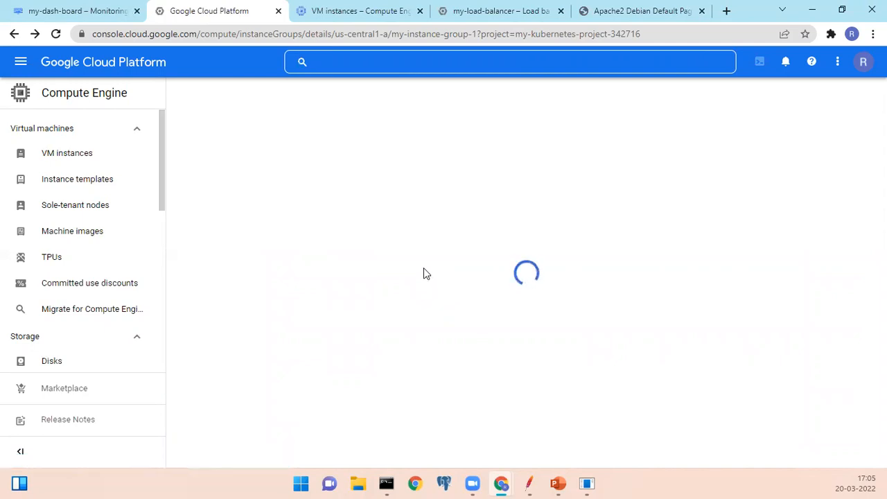
scroll(425, 272, "down", 3)
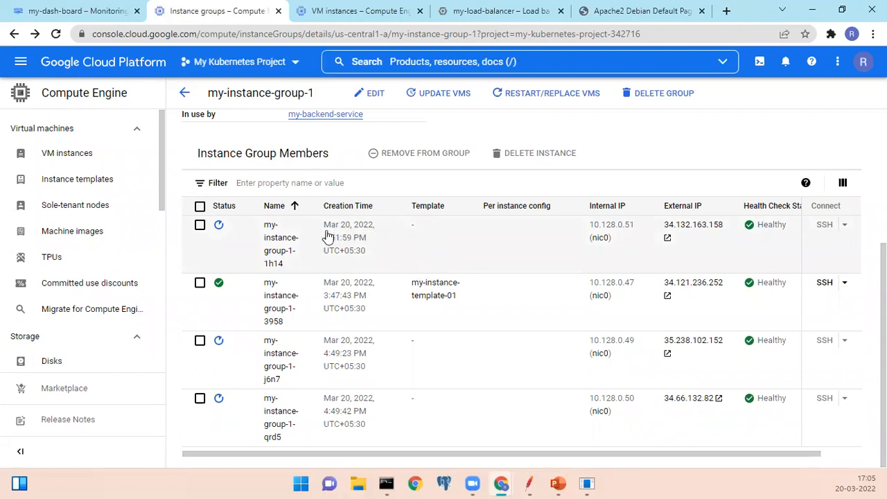
Return to my-dash-board and examine its VM Instances list and the CPU utilization, Received bytes and Sent bytes charts.
left_click(49, 17)
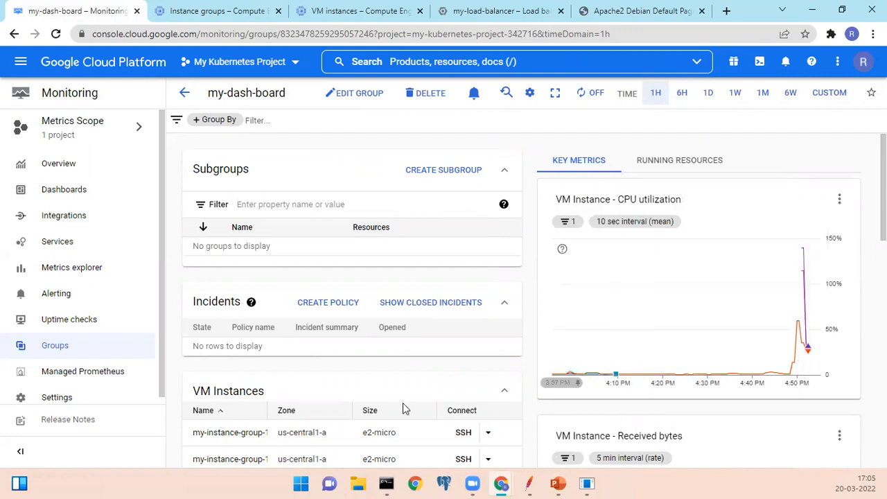
scroll(400, 406, "down", 6)
scroll(394, 403, "up", 3)
scroll(563, 357, "up", 3)
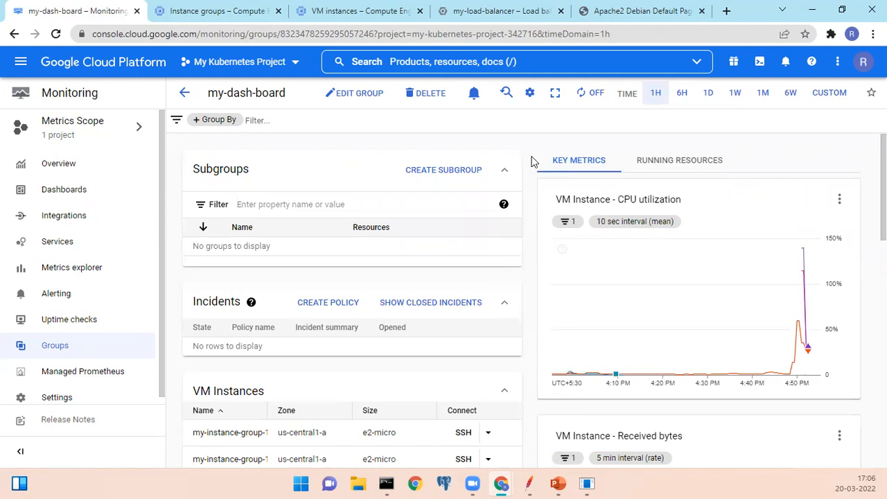
left_click(532, 118)
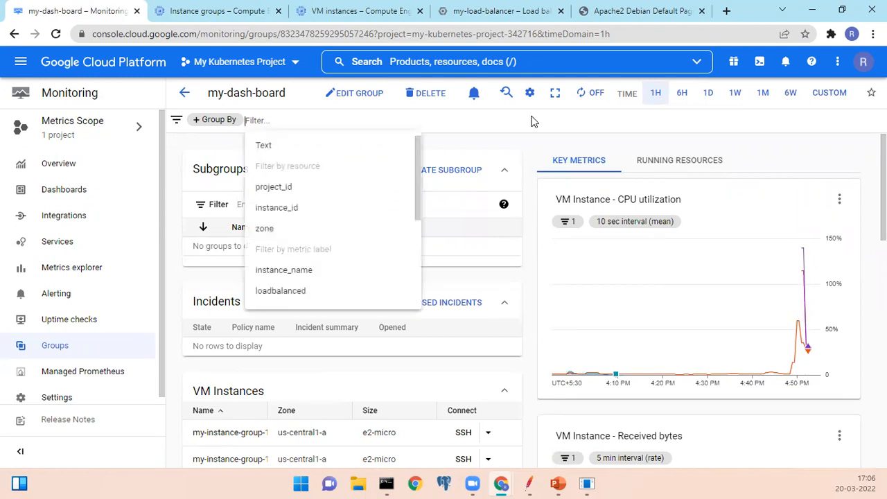
key("Escape")
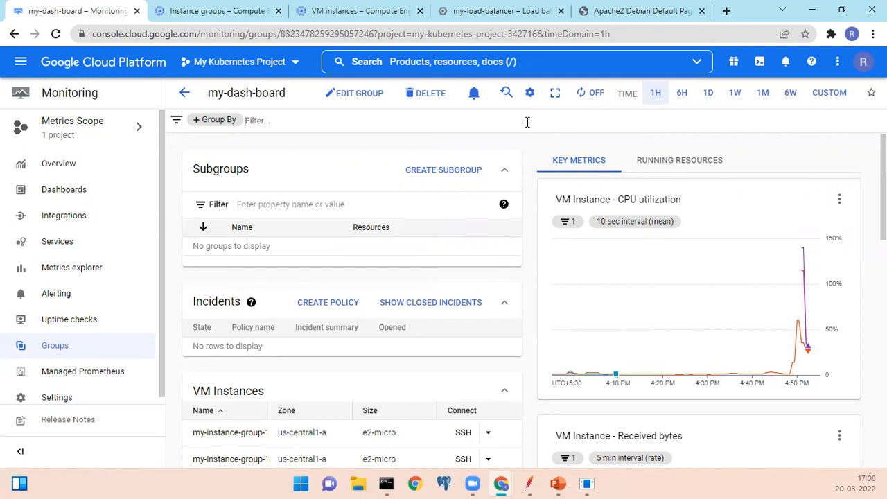
scroll(267, 259, "down", 6)
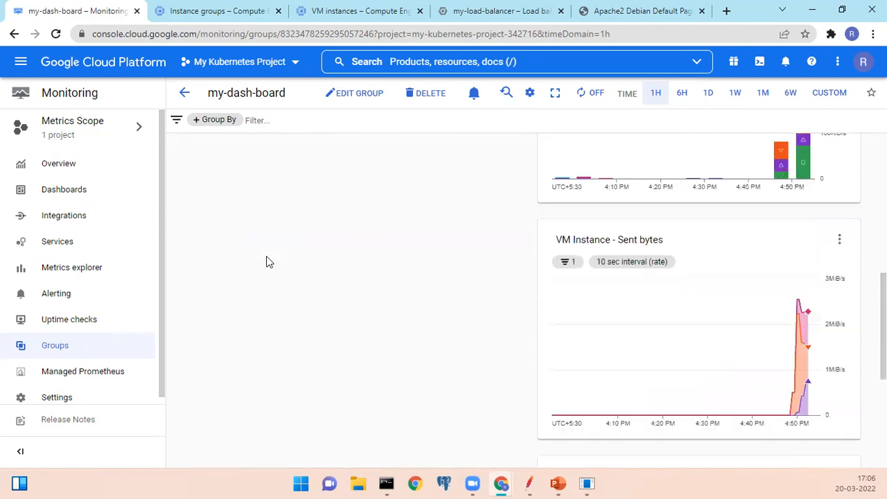
scroll(266, 256, "up", 3)
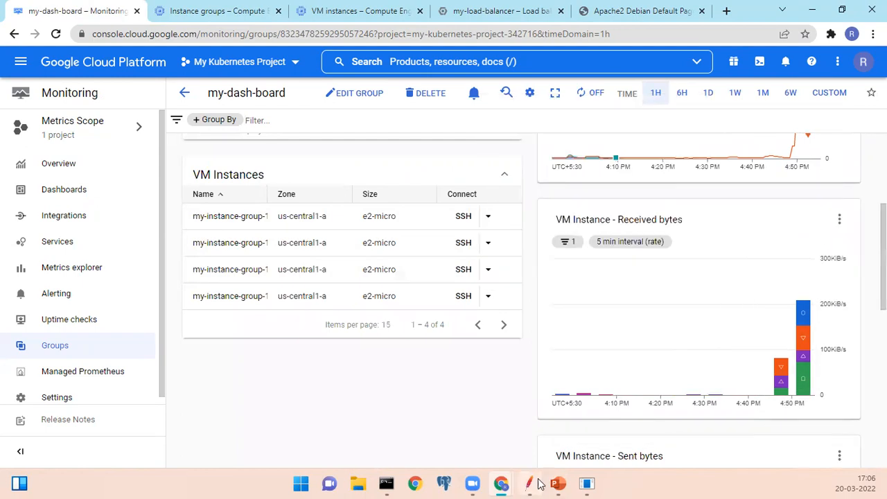
mouse_move(528, 483)
scroll(358, 384, "up", 3)
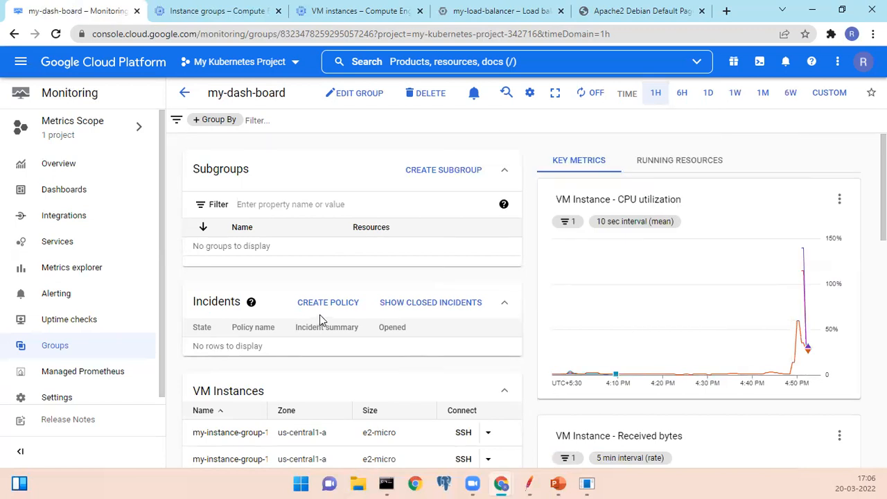
scroll(319, 315, "down", 3)
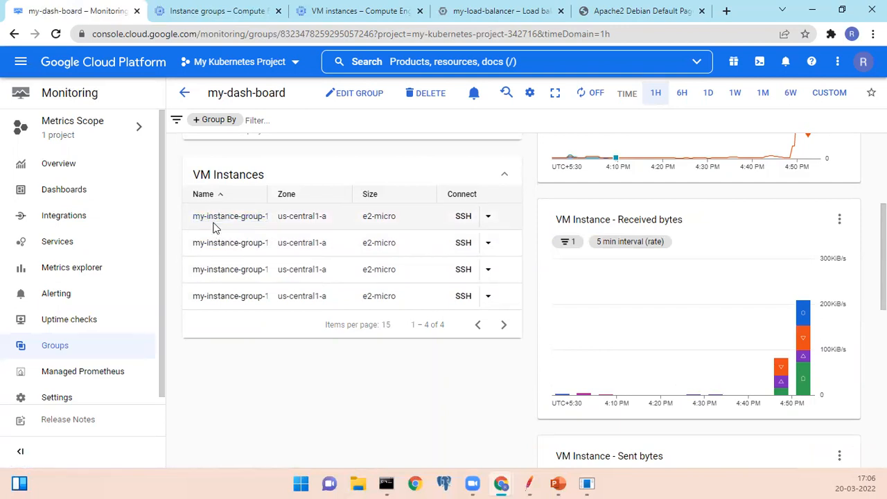
scroll(292, 348, "up", 3)
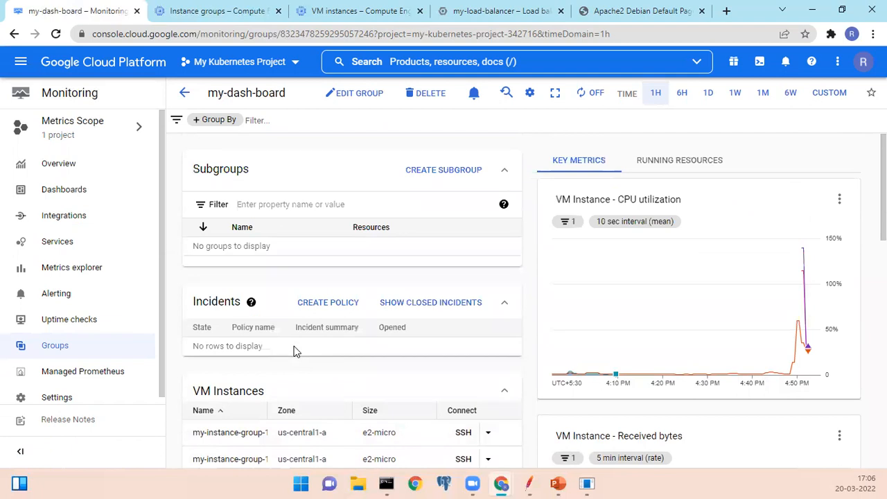
Switch to JMeter and back to review the dashboard charts, and check the status details of my-instance-group-1's first member.
left_click(529, 455)
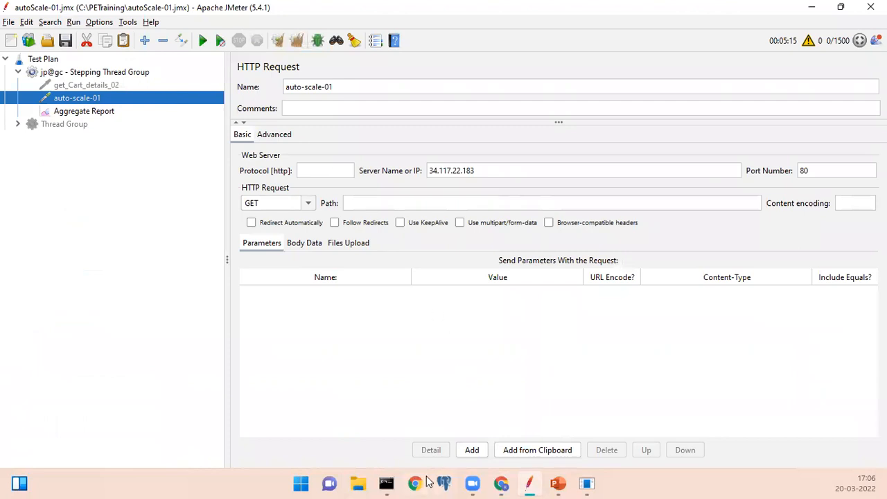
mouse_move(508, 483)
left_click(510, 420)
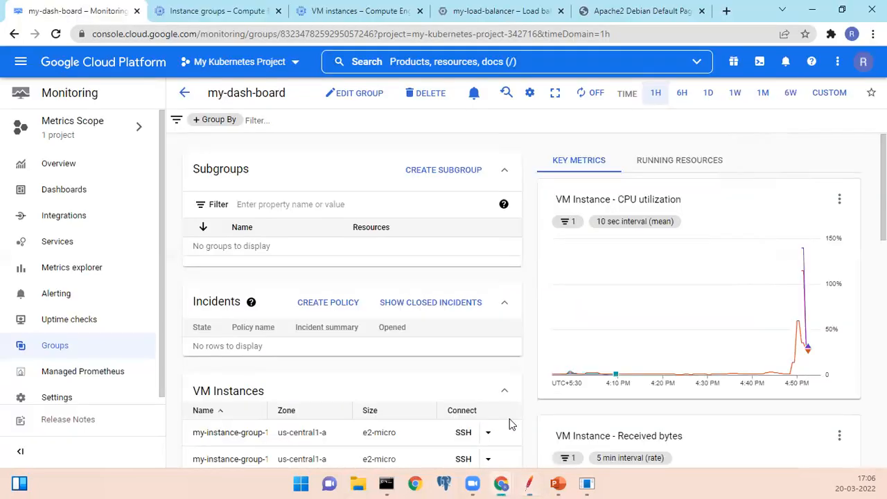
mouse_move(801, 295)
scroll(395, 390, "down", 3)
left_click(204, 13)
mouse_move(207, 231)
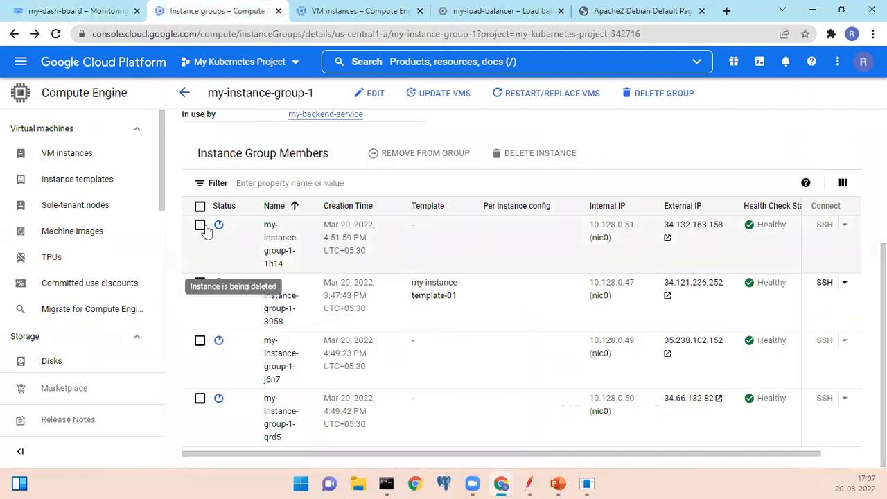